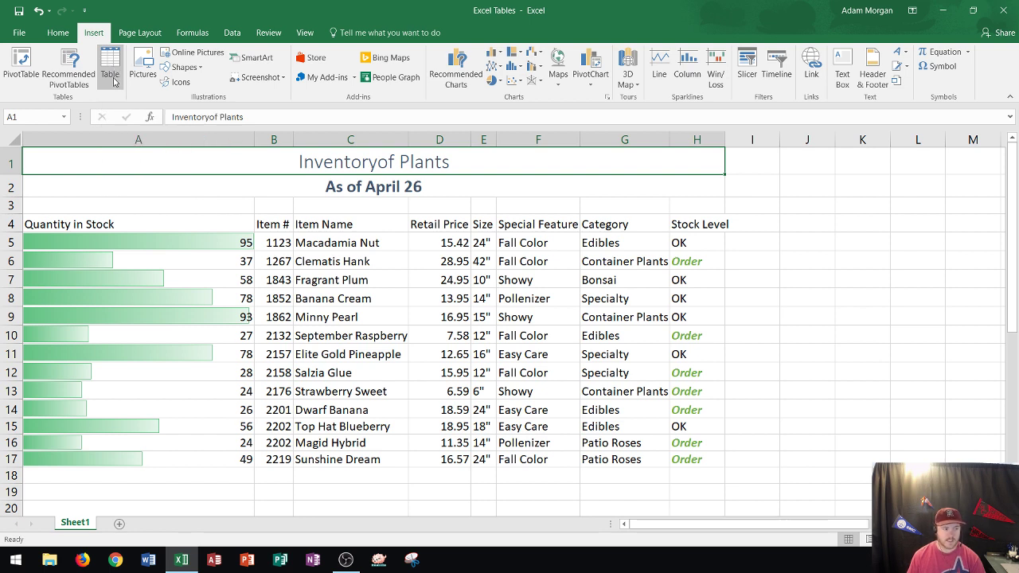
- Convert the range $A$4:$H$17 into a table with 'My table has headers' checked
left_click(48, 223)
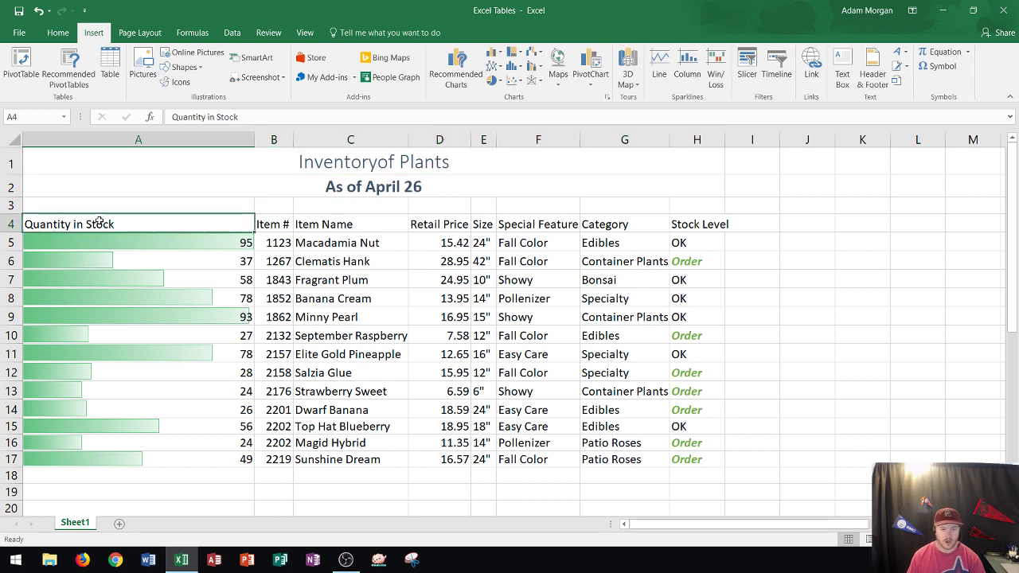
left_click_drag(98, 223, 709, 458)
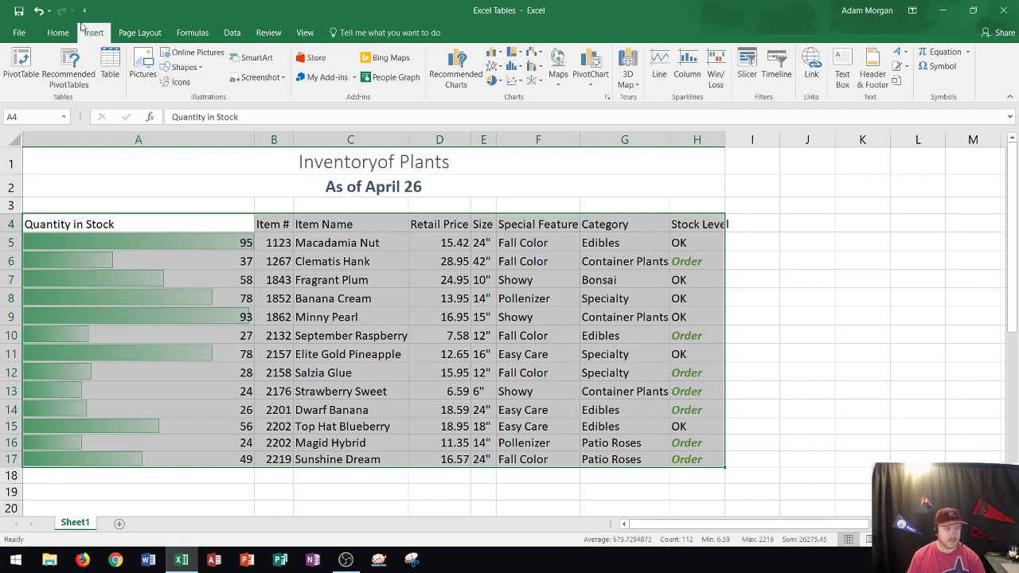
left_click(110, 64)
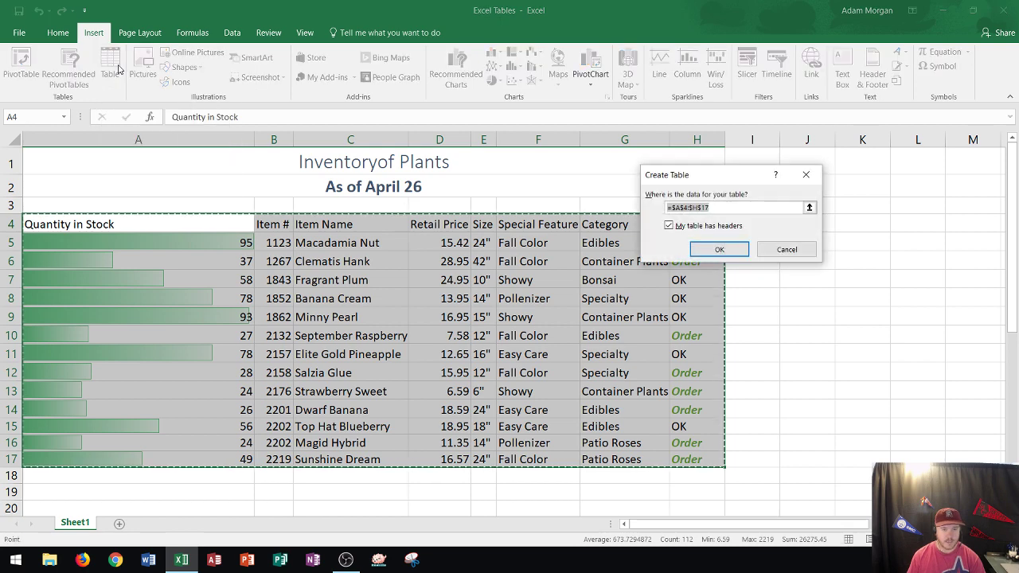
left_click_drag(704, 183, 503, 235)
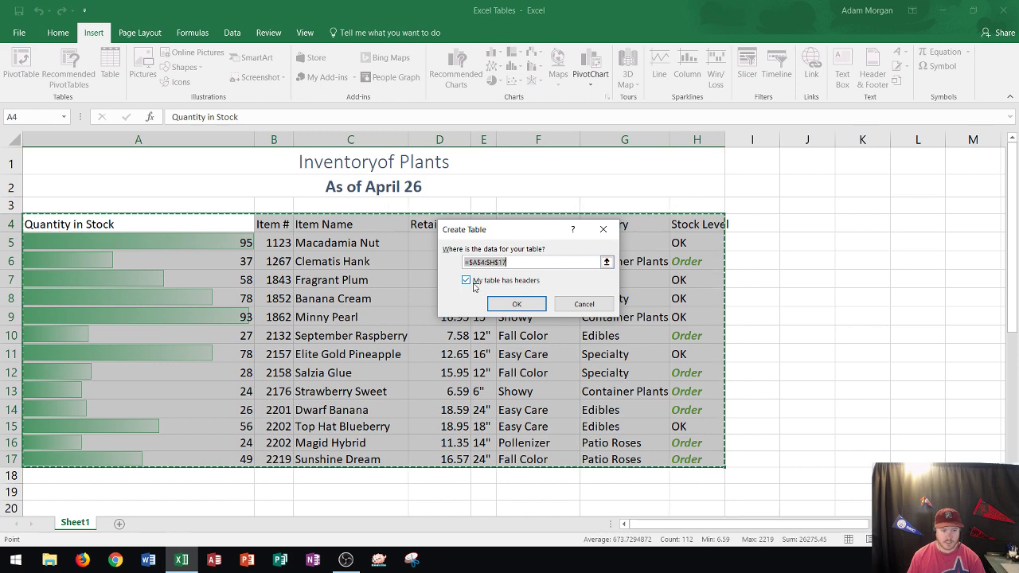
left_click_drag(500, 239, 482, 304)
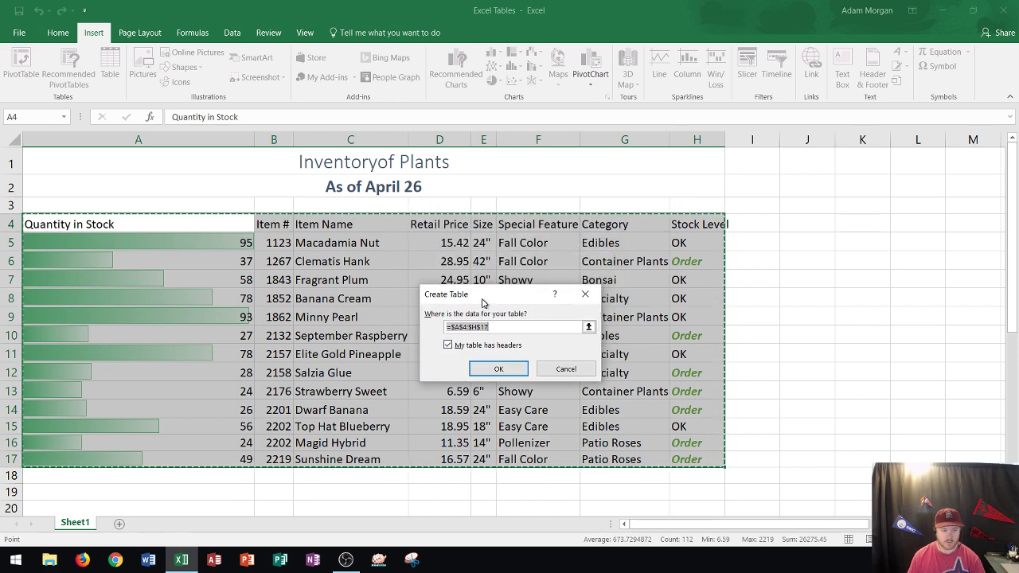
left_click(499, 371)
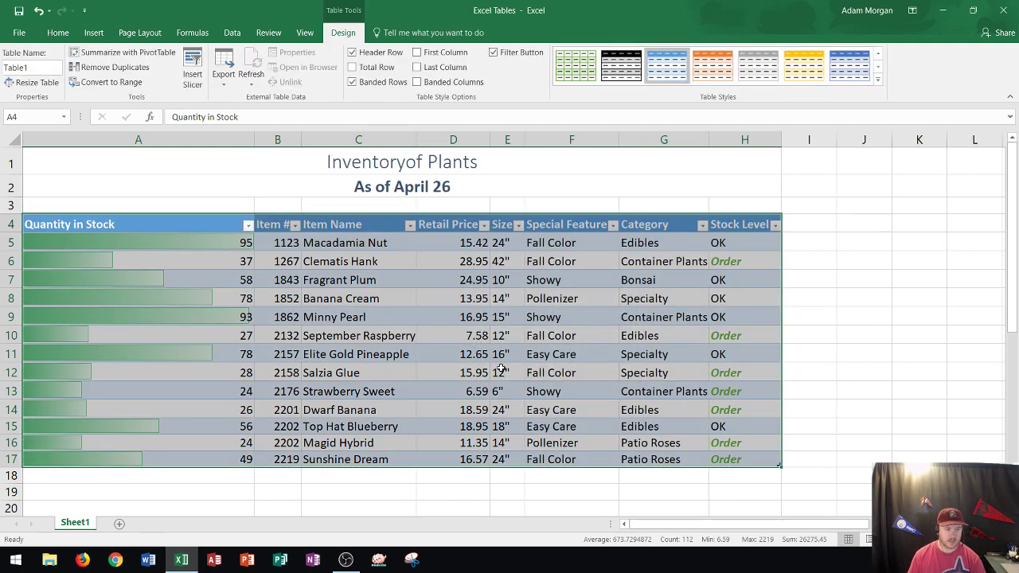
left_click(194, 227)
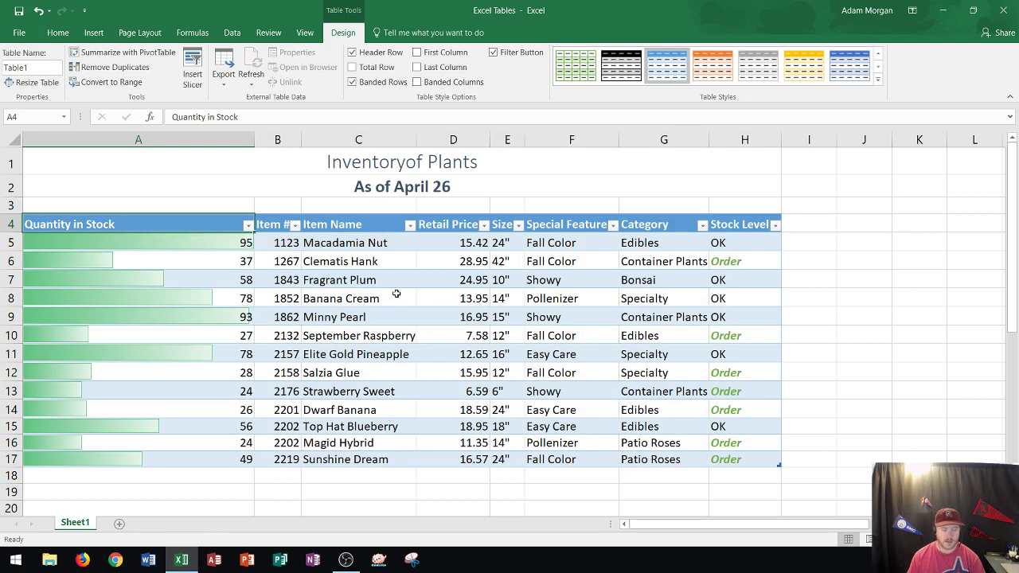
left_click(202, 173)
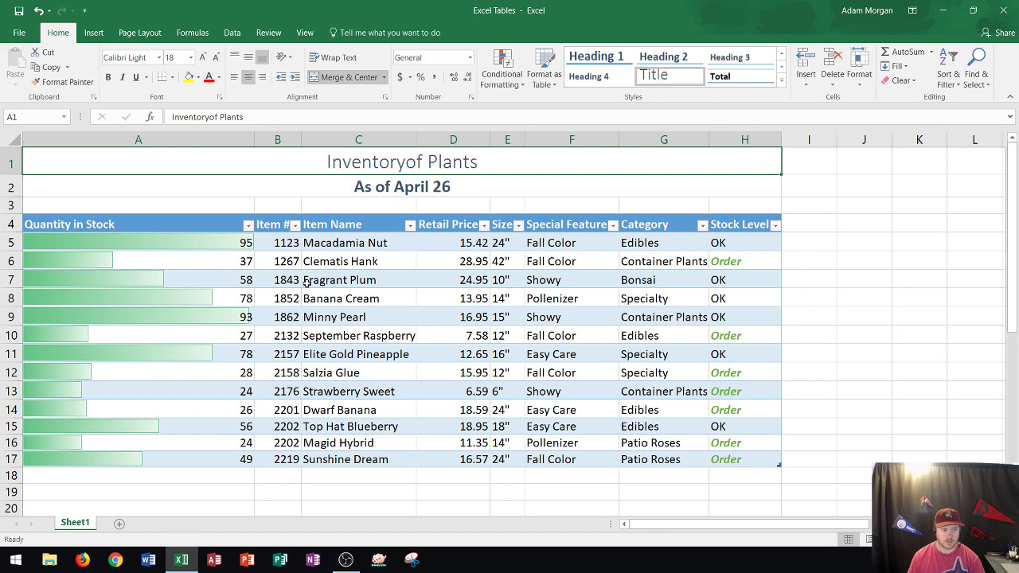
left_click_drag(118, 223, 744, 227)
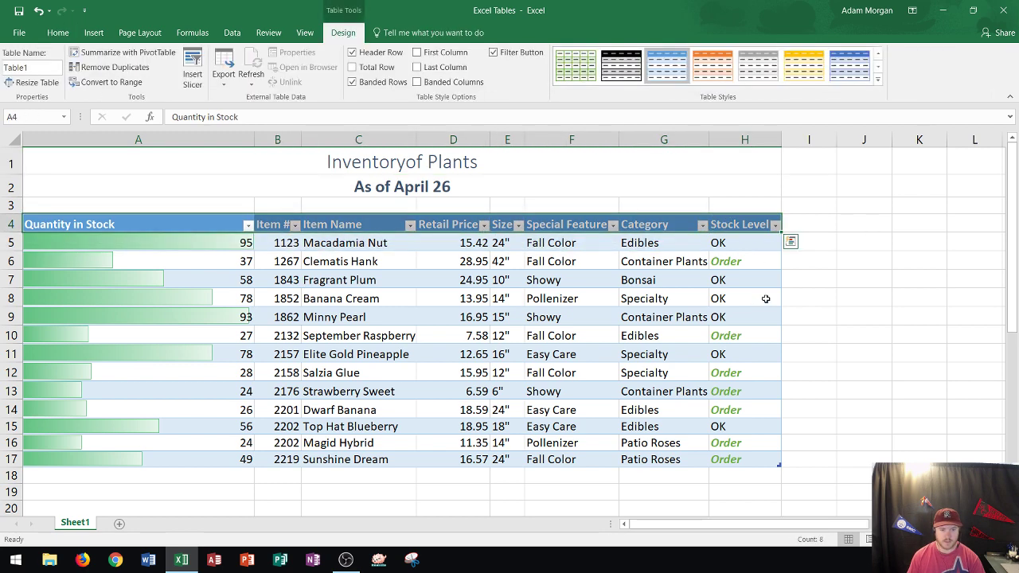
left_click(847, 298)
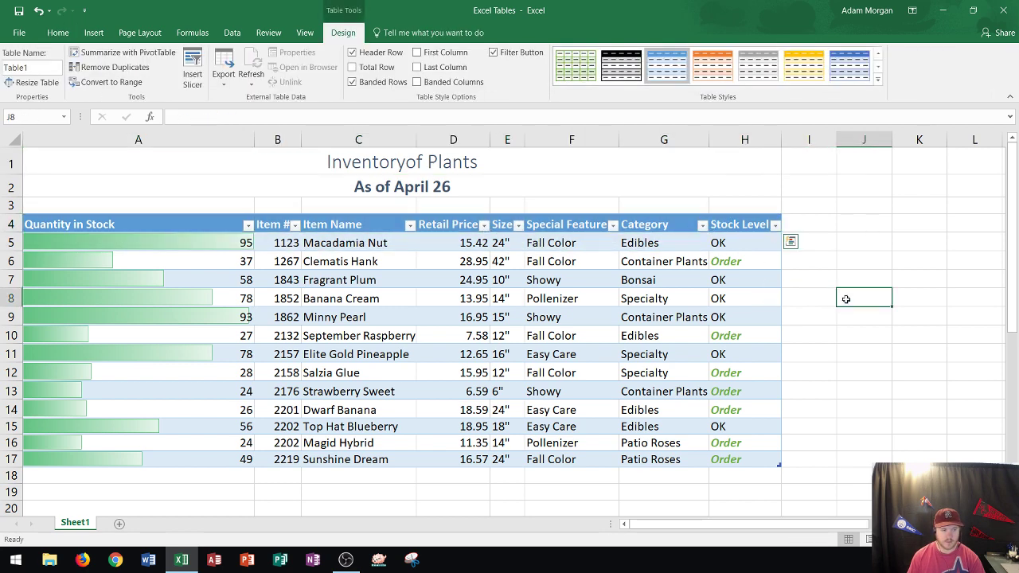
left_click(344, 243)
left_click(342, 261)
left_click(356, 280)
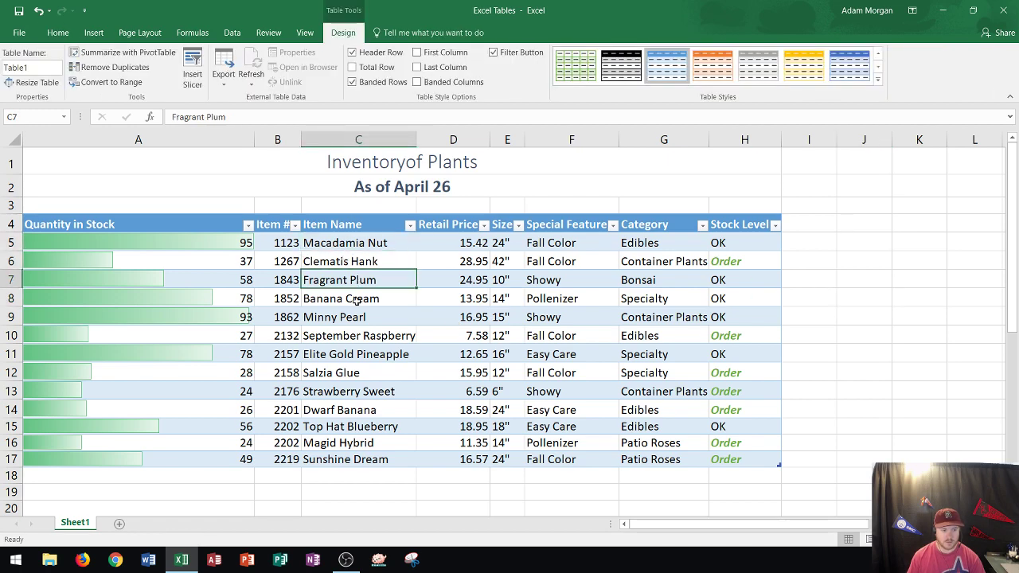
left_click(356, 298)
left_click(357, 334)
left_click(358, 243)
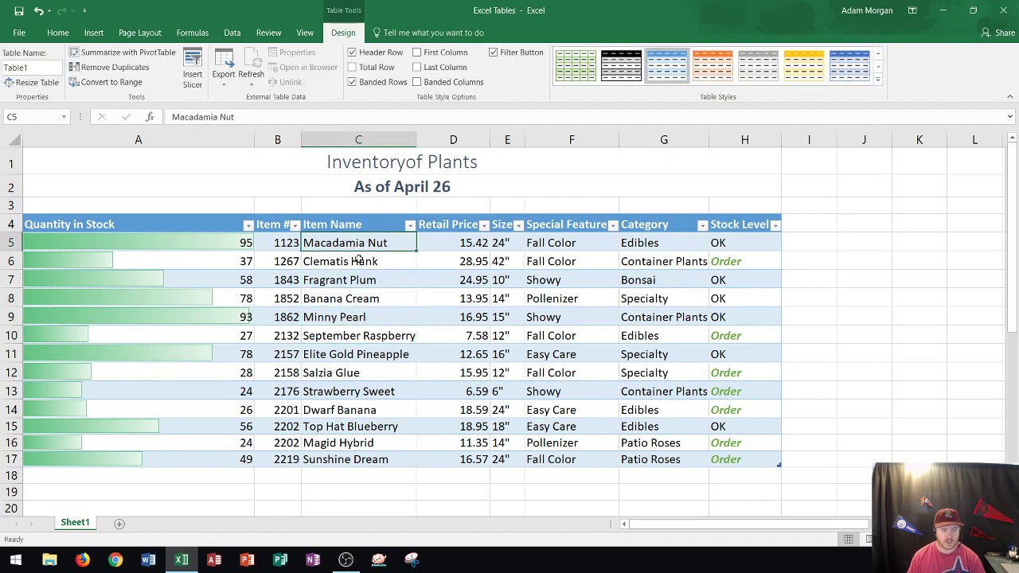
left_click(359, 261)
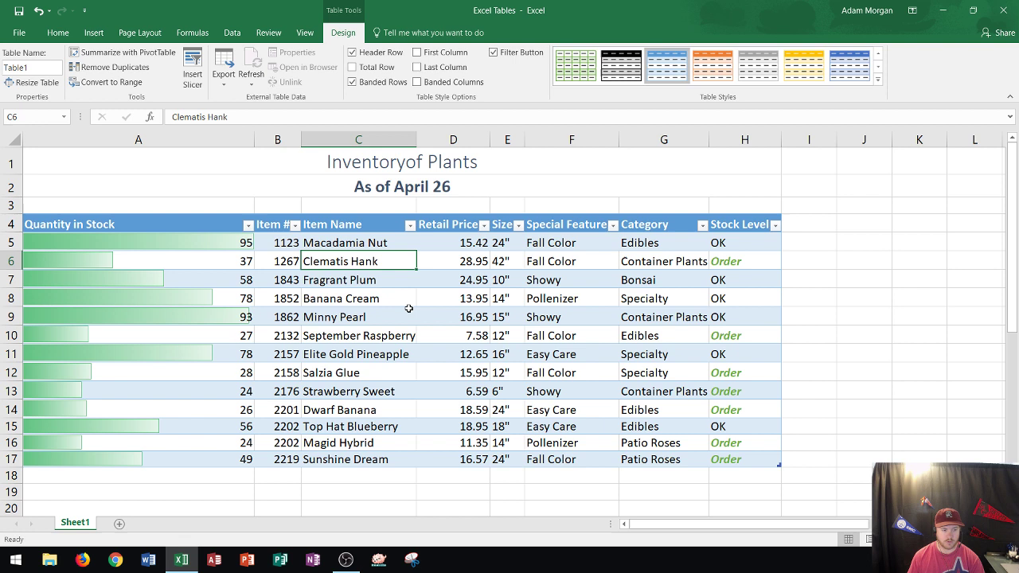
left_click(340, 245)
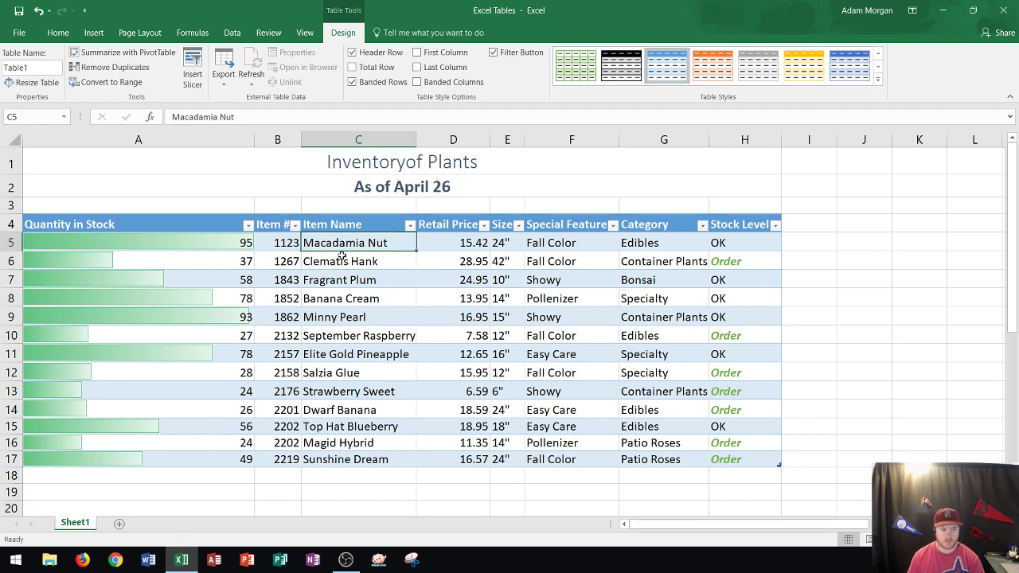
left_click(343, 258)
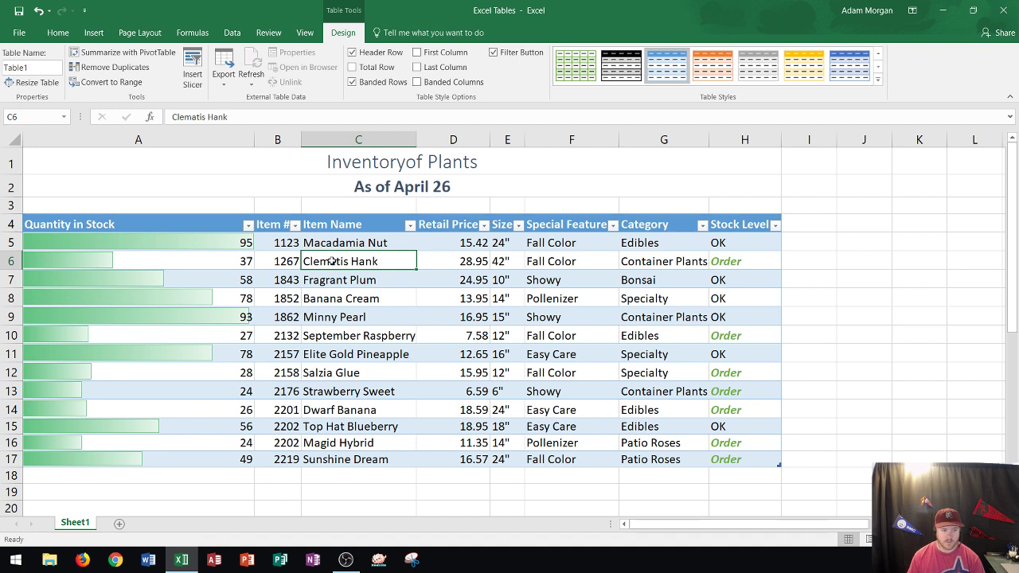
left_click(331, 299)
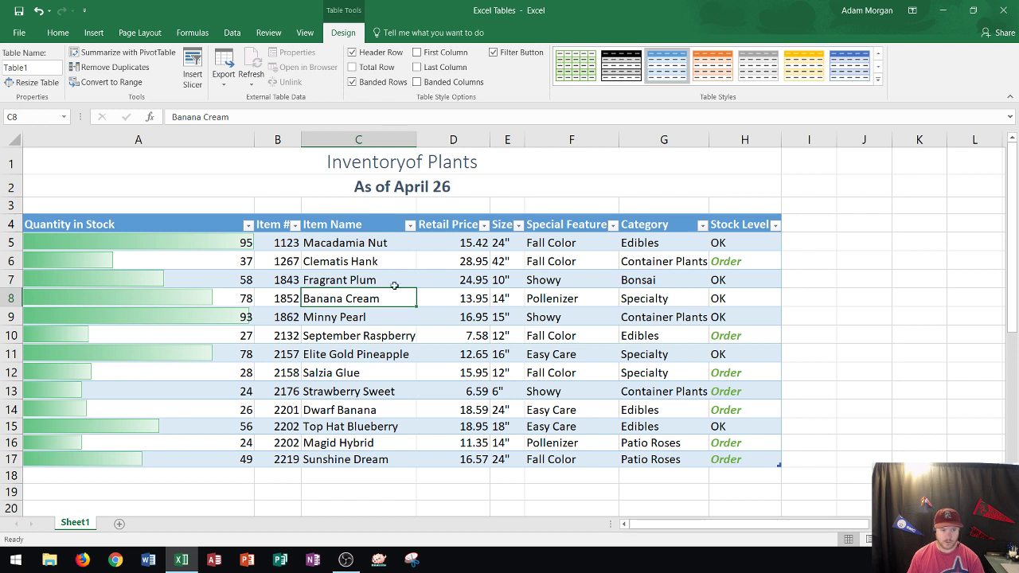
left_click(350, 244)
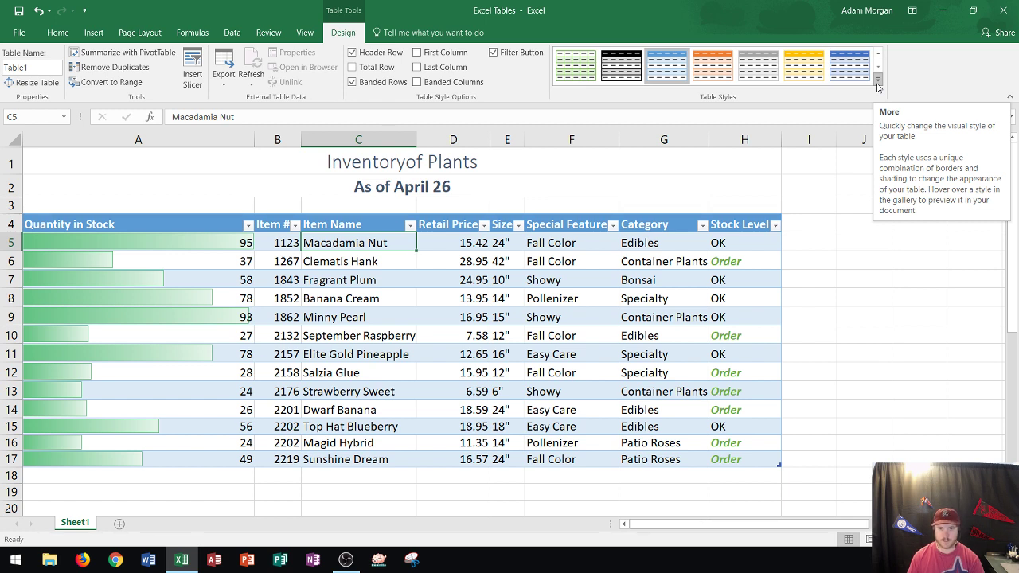
- Apply Light Blue, Table Style Light 20 from the Table Styles gallery
left_click(878, 80)
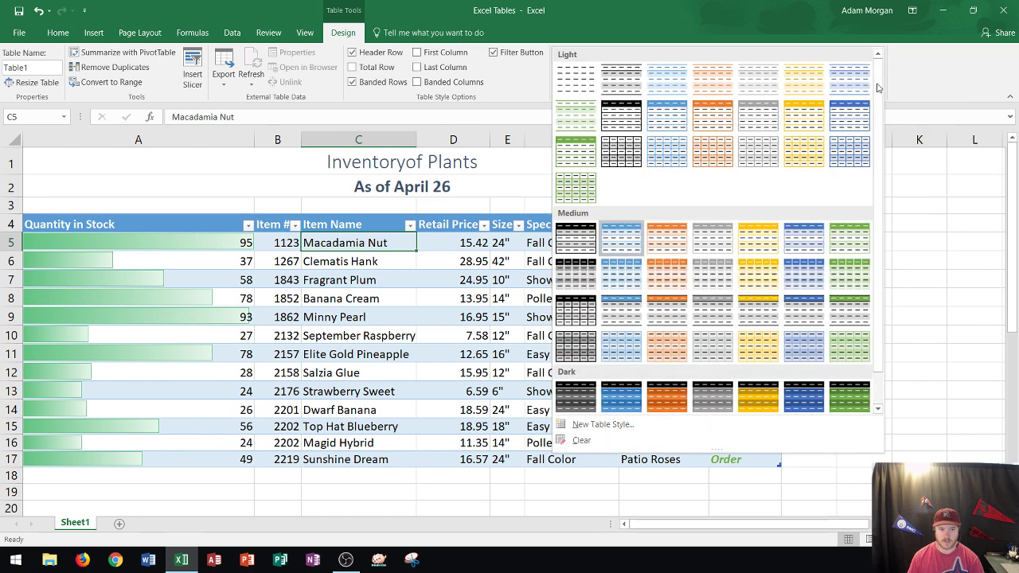
scroll(716, 143, "down", 1)
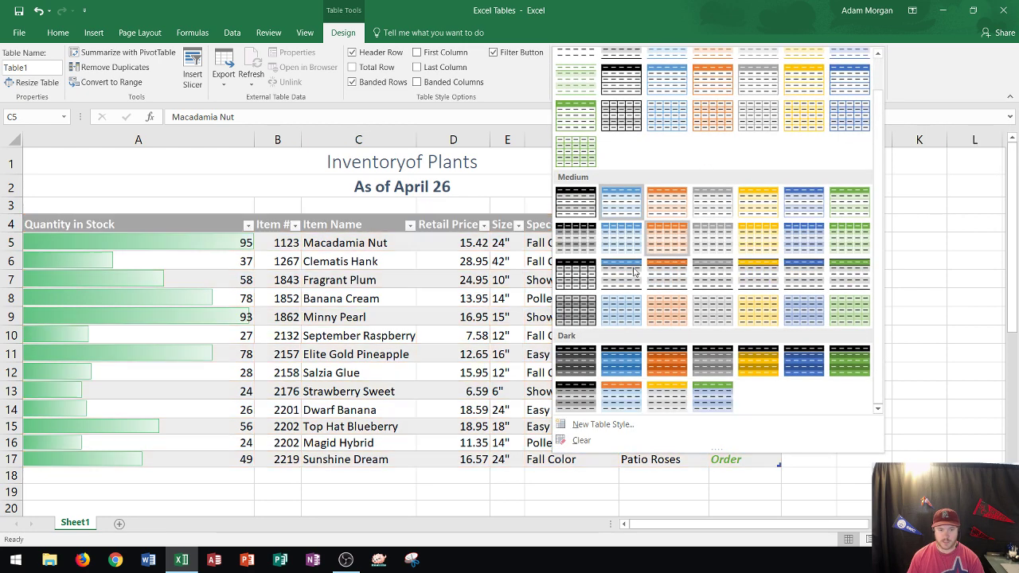
scroll(634, 309, "up", 1)
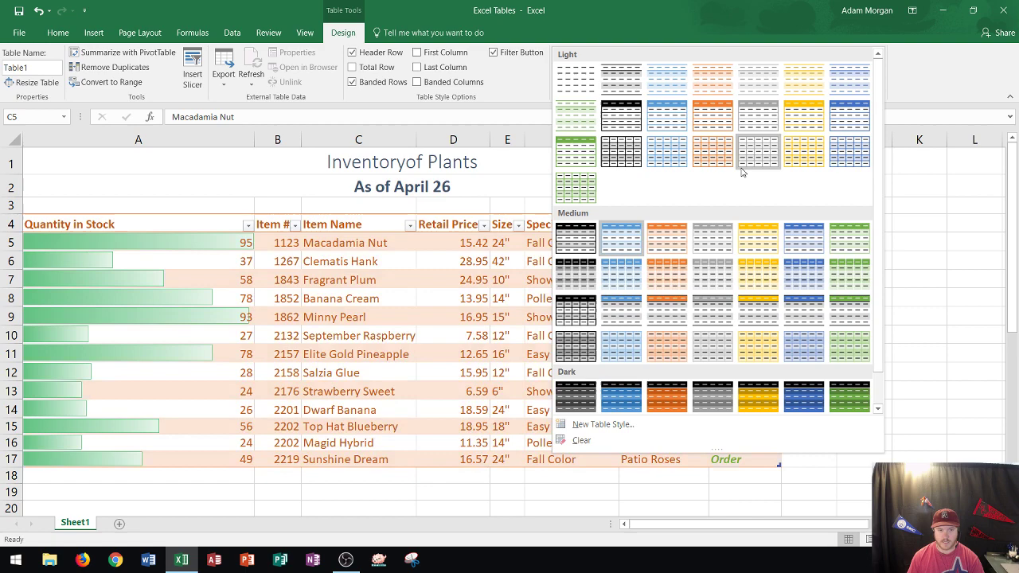
scroll(685, 160, "down", 1)
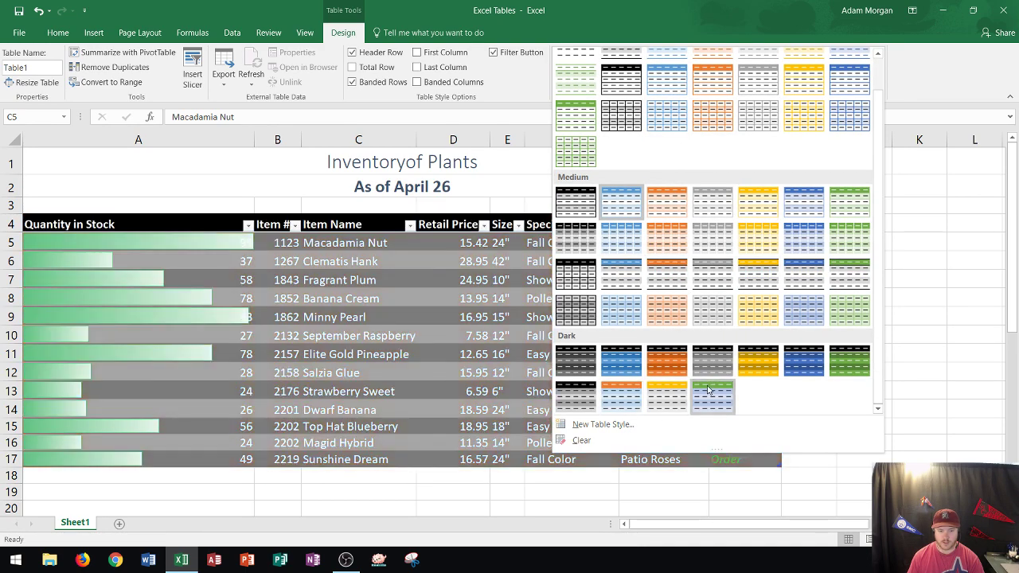
scroll(668, 358, "up", 1)
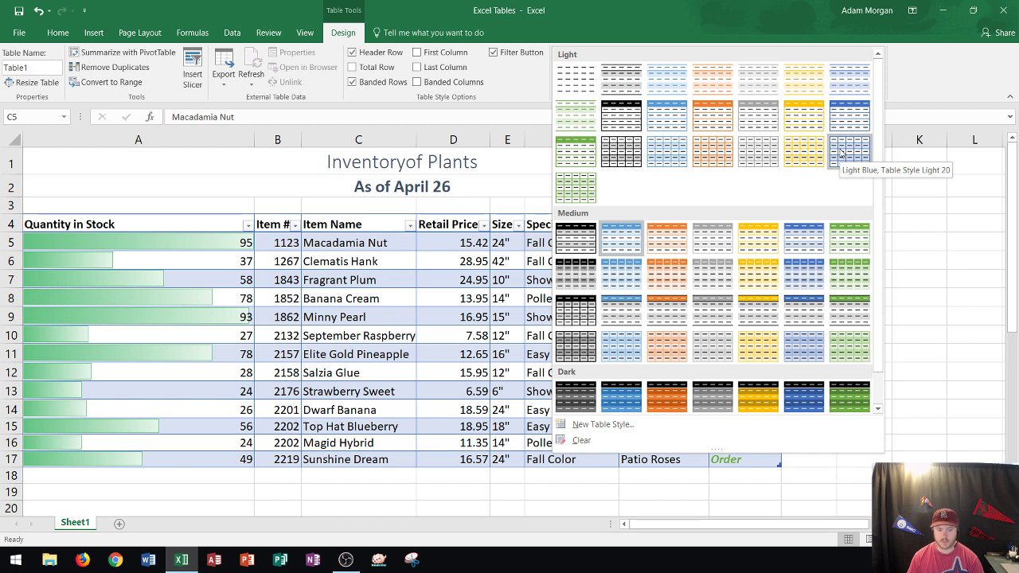
left_click(842, 152)
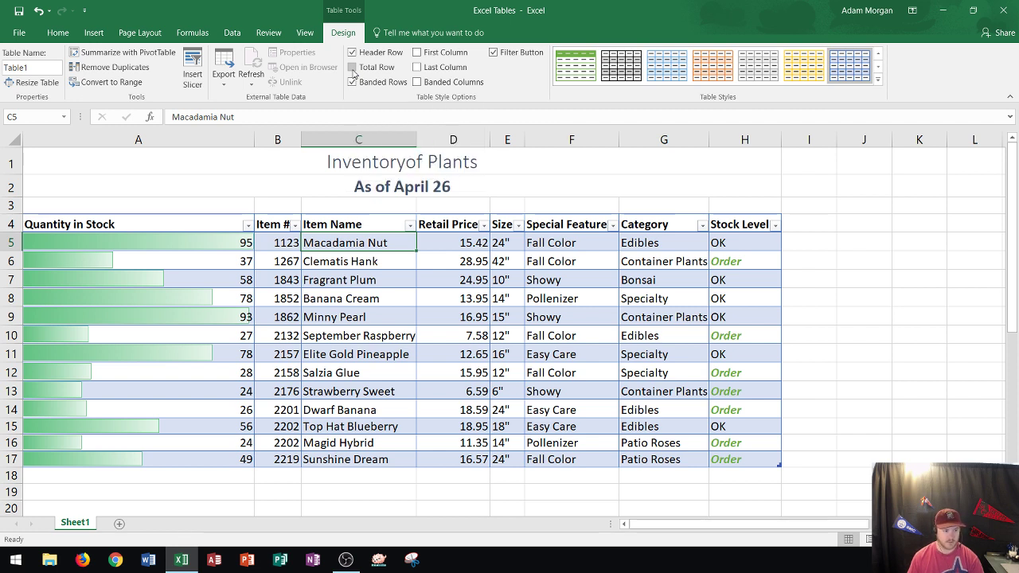
- Turn on the Total Row option, adding row 18 with a Stock Level count of 13, then select D18
left_click(353, 67)
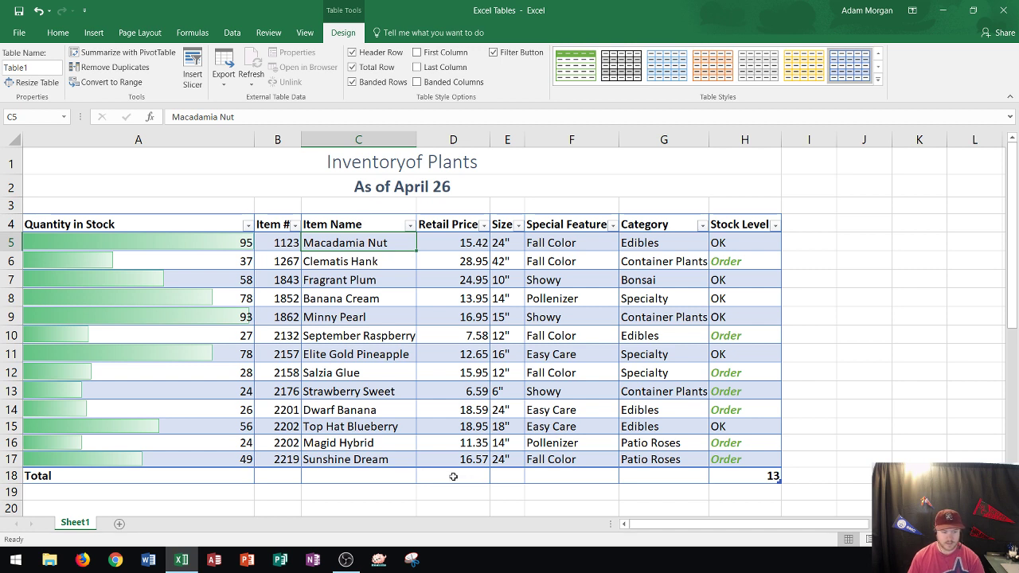
left_click(453, 476)
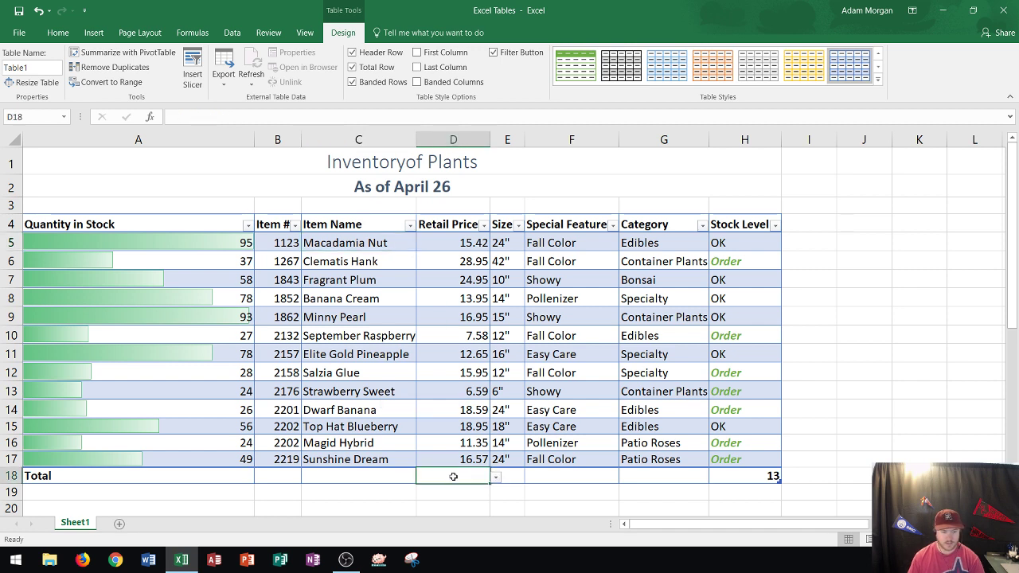
- Set the D18 total to Average, showing 16.03461538 for Retail Price
left_click(496, 477)
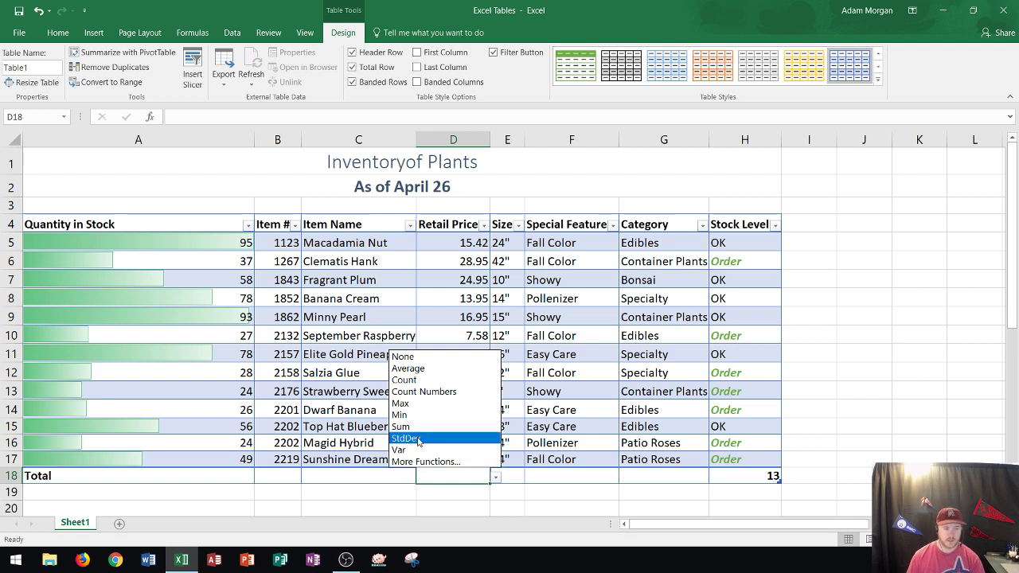
left_click(408, 368)
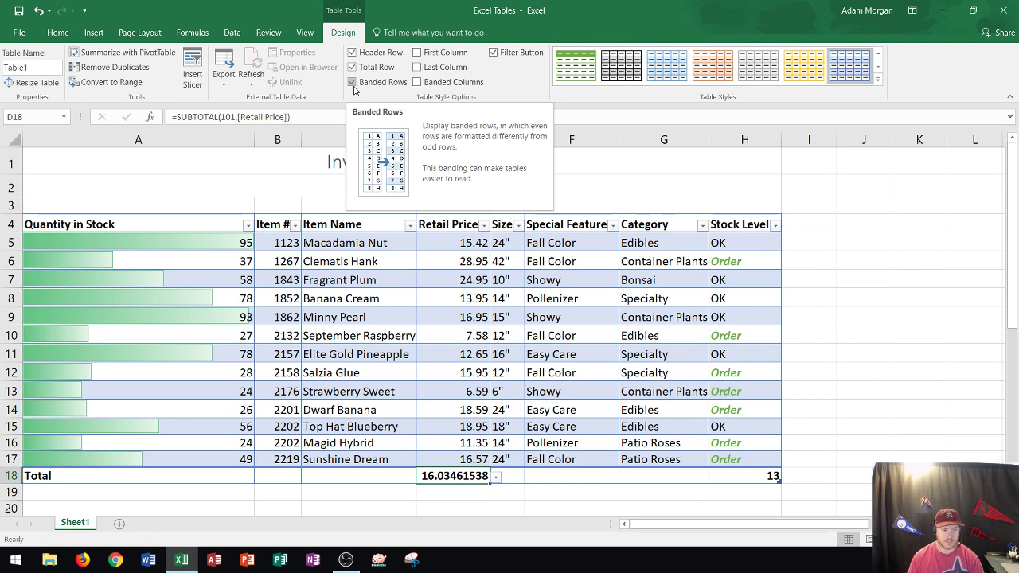
left_click(352, 82)
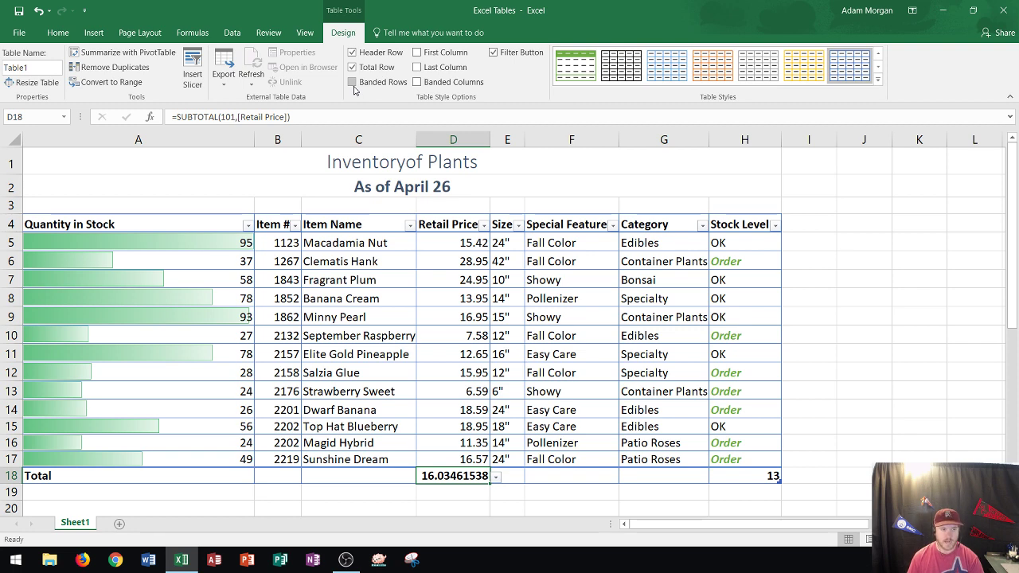
left_click(351, 82)
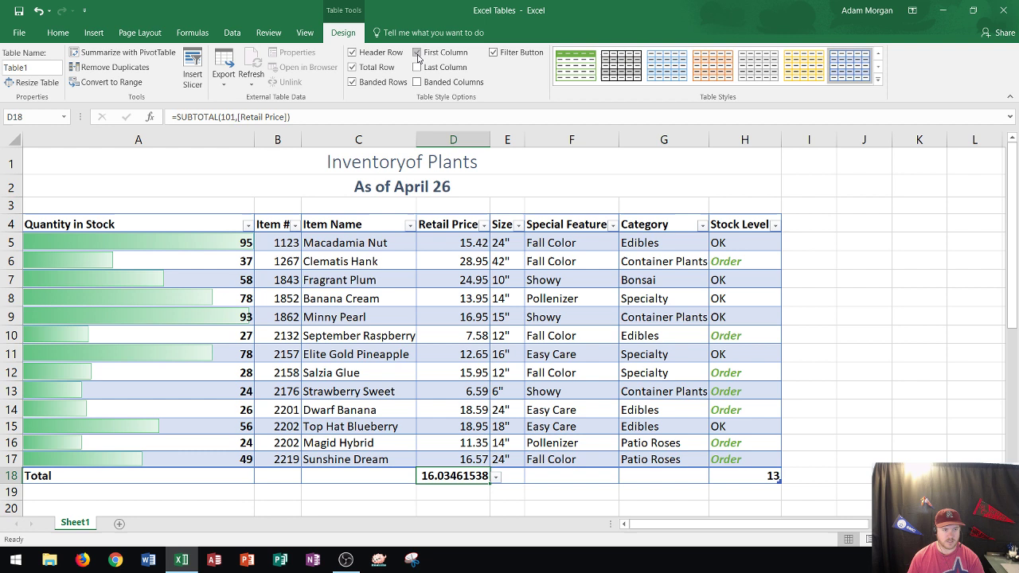
left_click(417, 54)
left_click(417, 67)
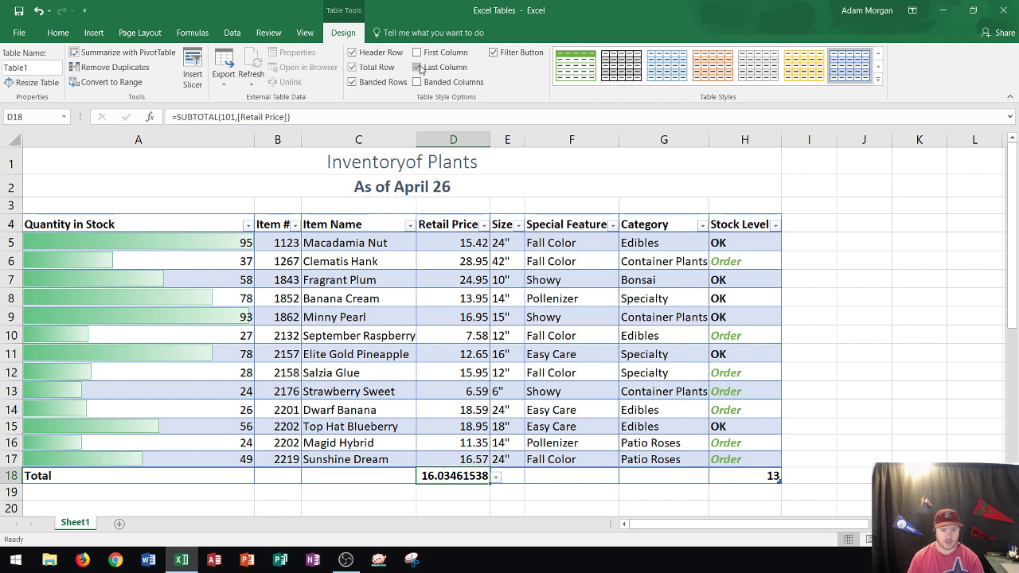
left_click(418, 68)
left_click(417, 68)
left_click(418, 67)
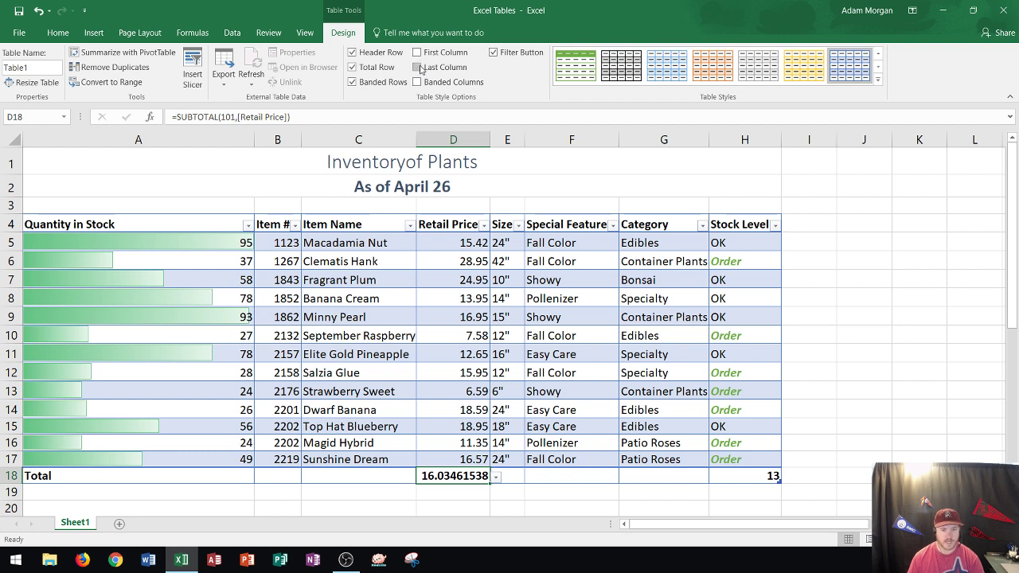
left_click(417, 68)
left_click(417, 67)
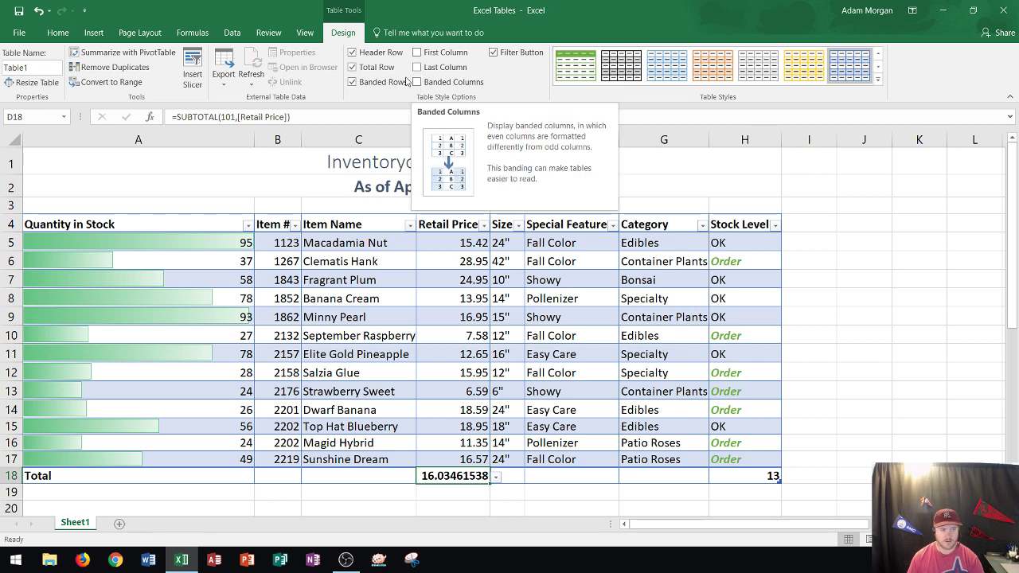
left_click(353, 83)
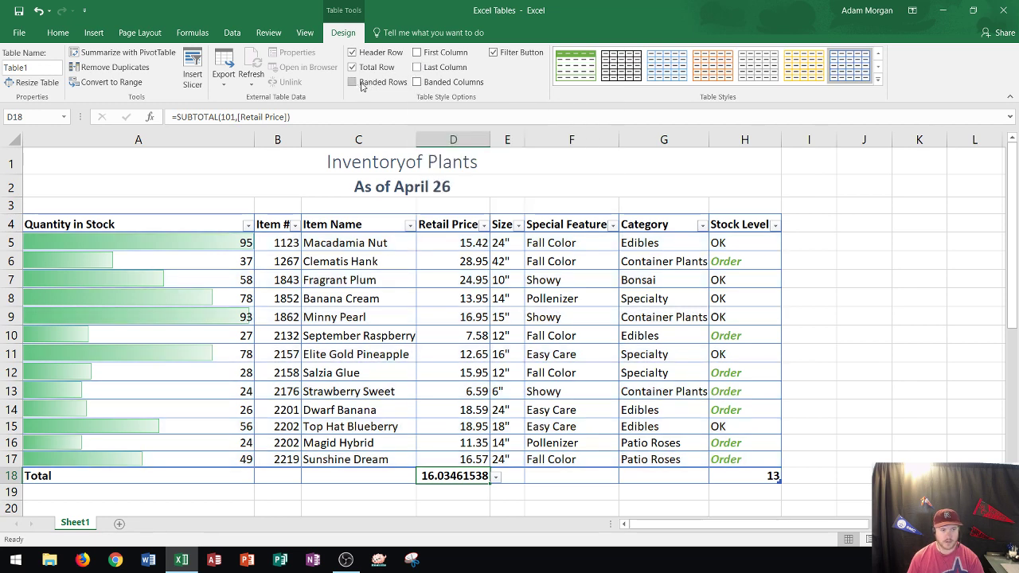
left_click(416, 83)
left_click(416, 83)
left_click(416, 83)
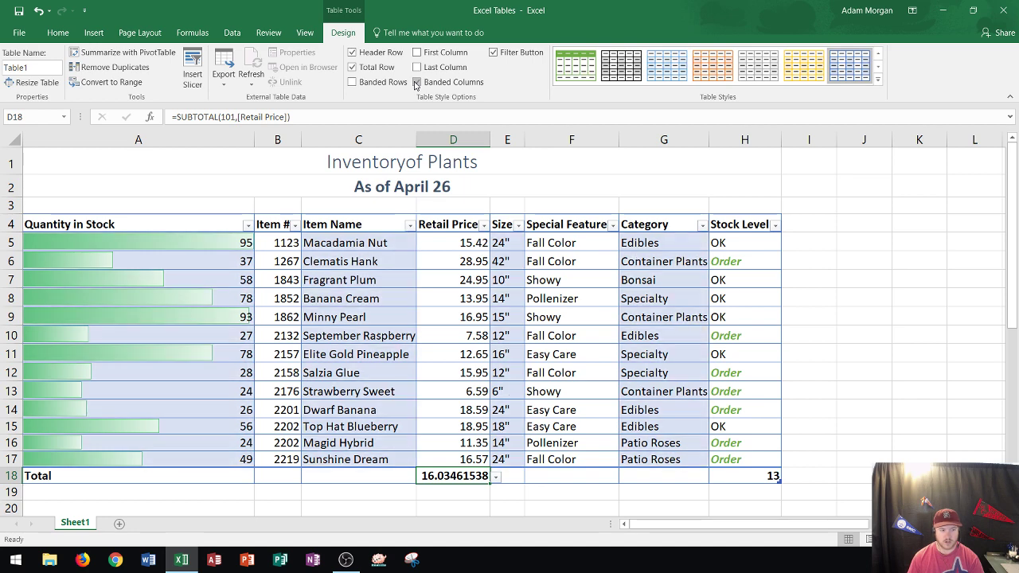
left_click(417, 82)
left_click(416, 83)
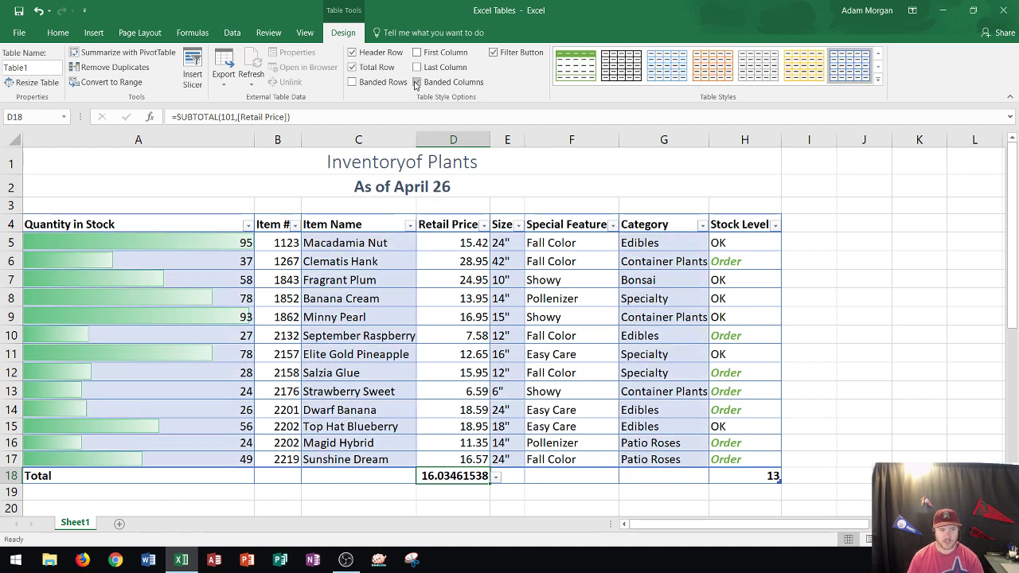
left_click(417, 83)
left_click(416, 82)
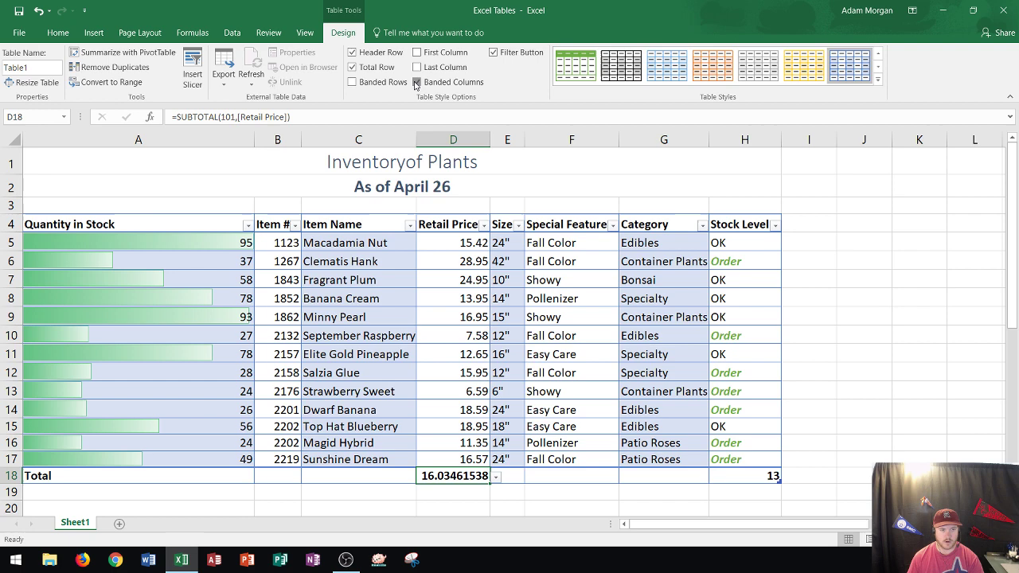
left_click(416, 83)
left_click(363, 83)
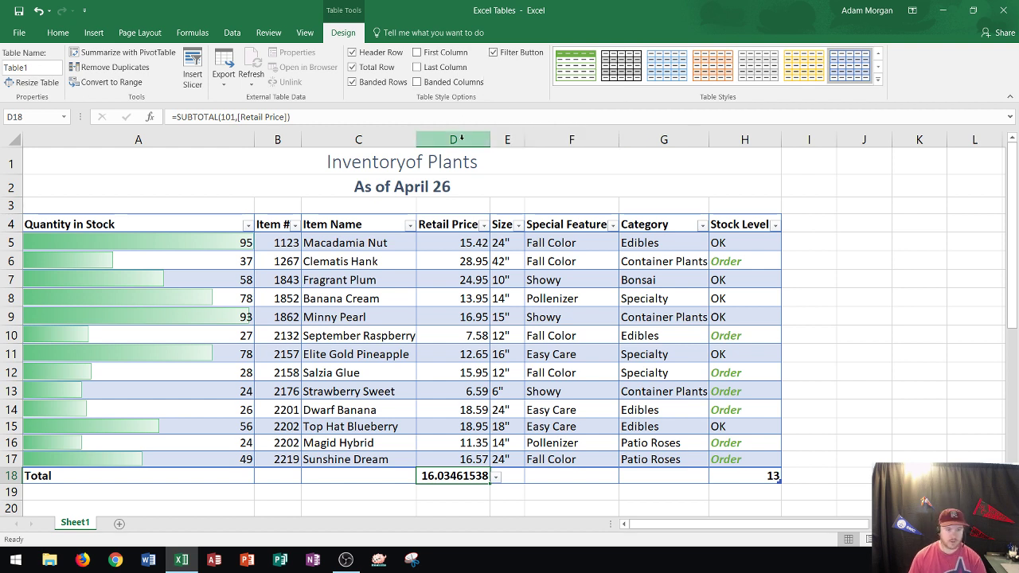
- Select the Category column and check its Specialty entries in G8 and G11
left_click(659, 227)
left_click(663, 140)
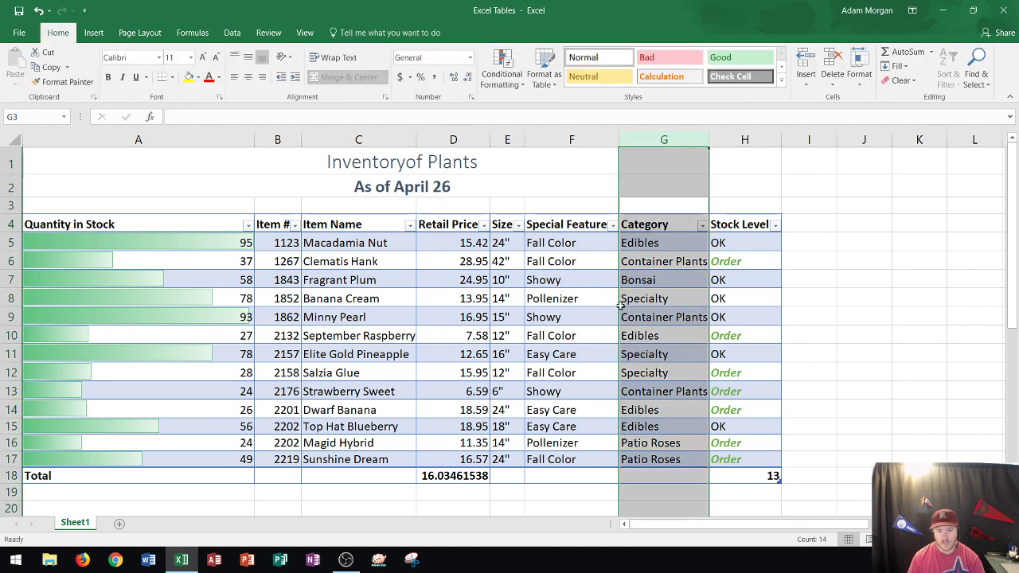
left_click(653, 299)
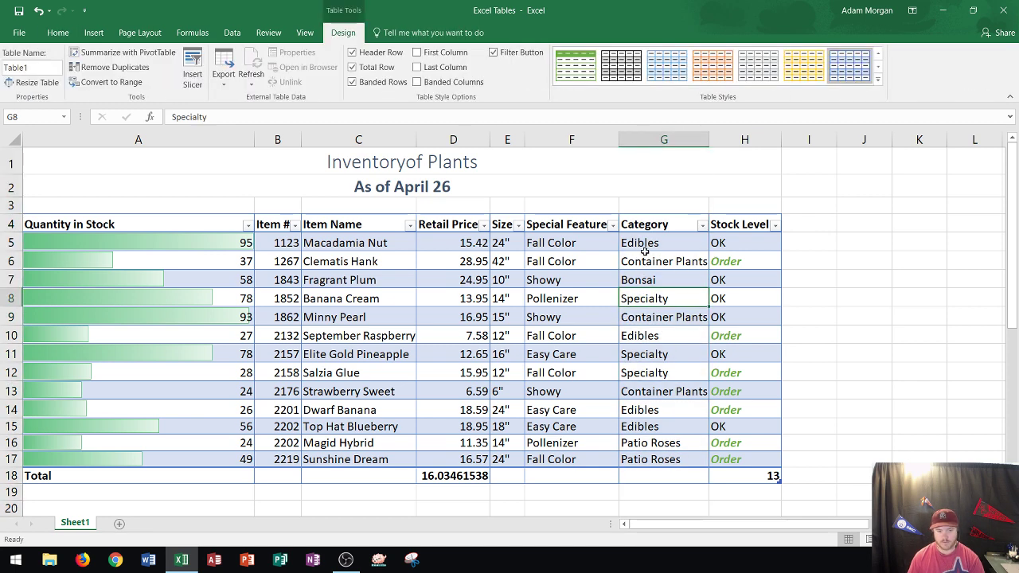
left_click(641, 357)
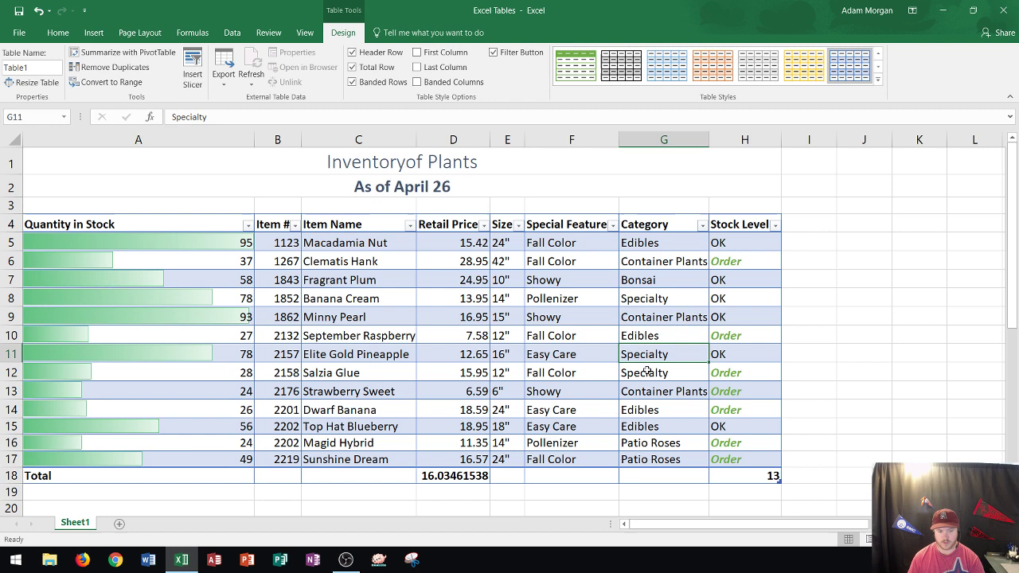
left_click(642, 293)
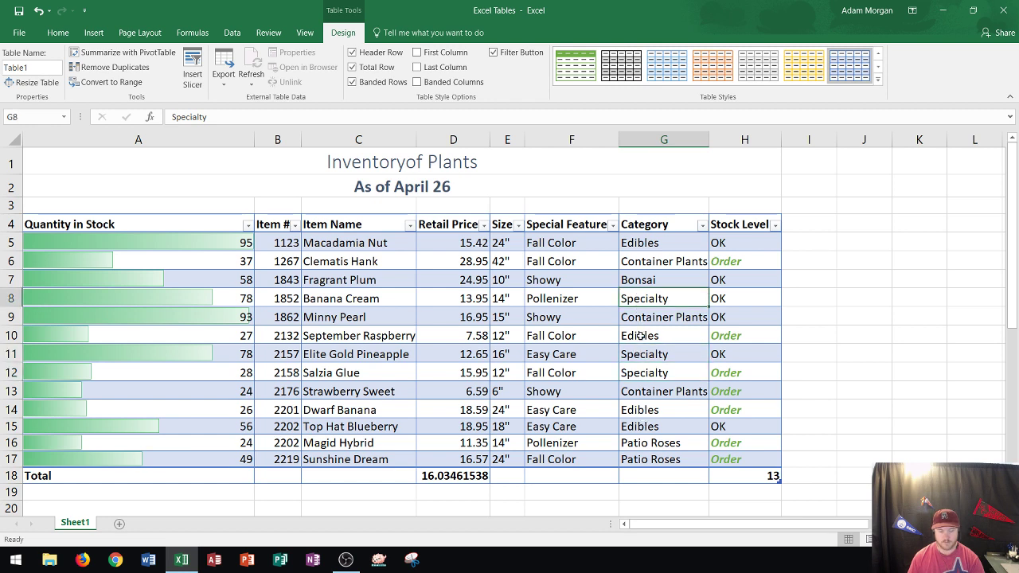
- Filter Category to Specialty only, leaving 3 of 13 items shown
left_click(702, 229)
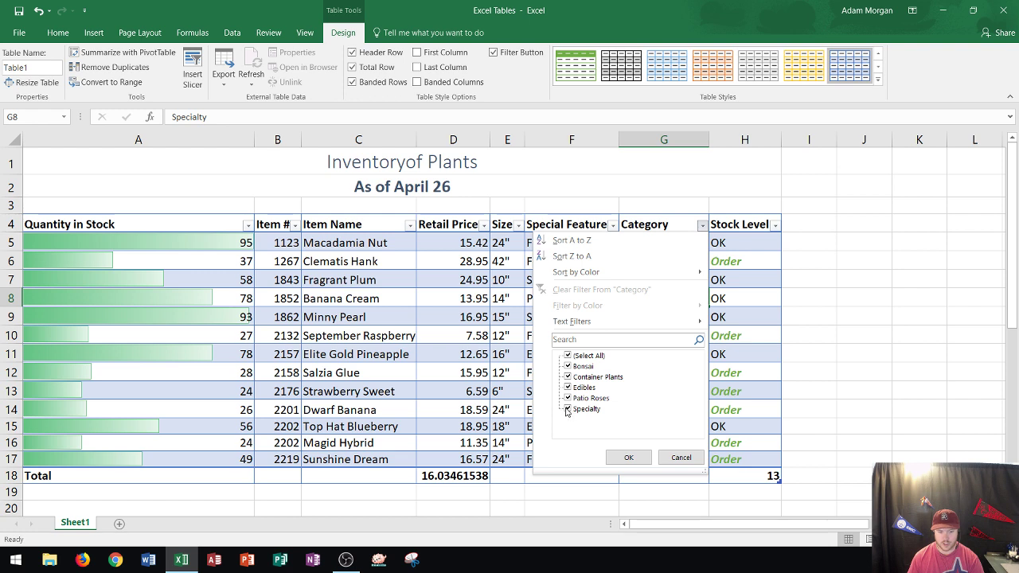
left_click(568, 366)
left_click(568, 376)
left_click(568, 387)
left_click(570, 398)
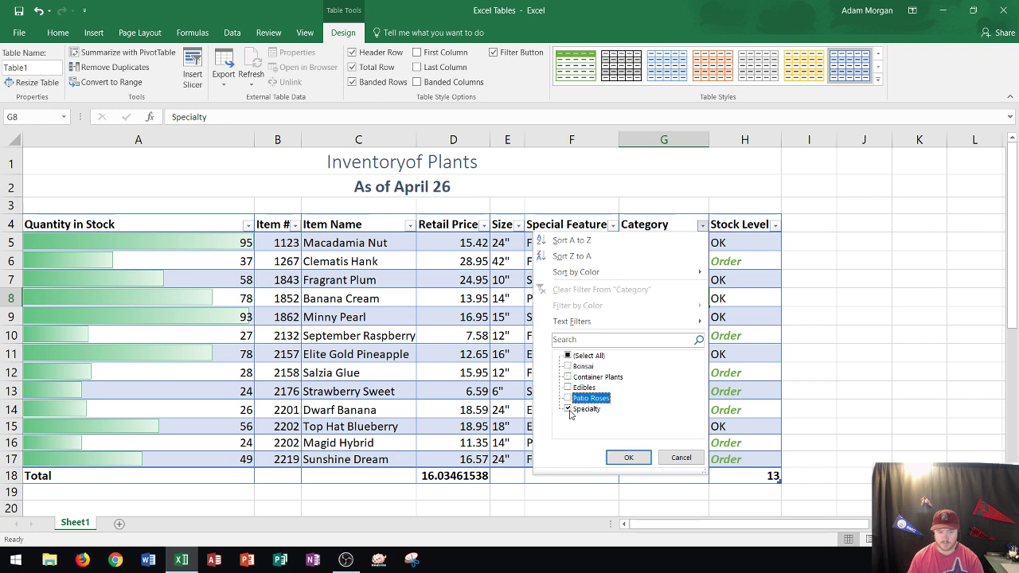
left_click(567, 356)
left_click(567, 356)
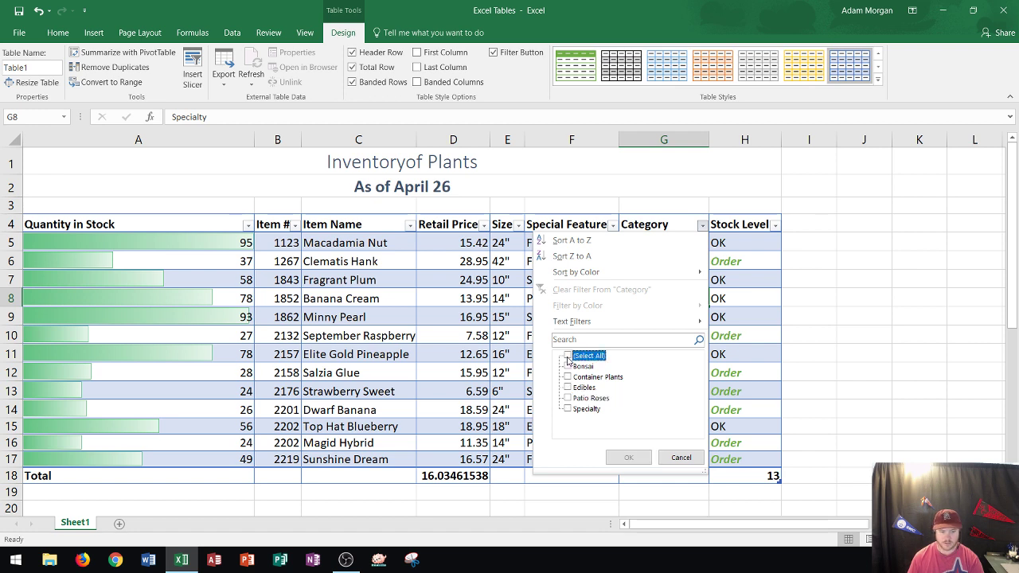
left_click(568, 409)
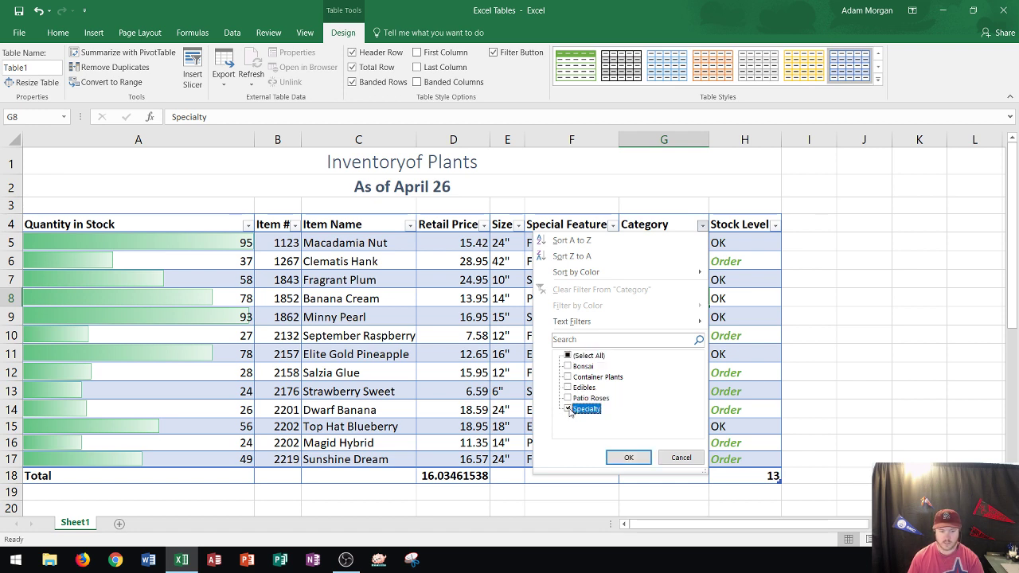
left_click(631, 459)
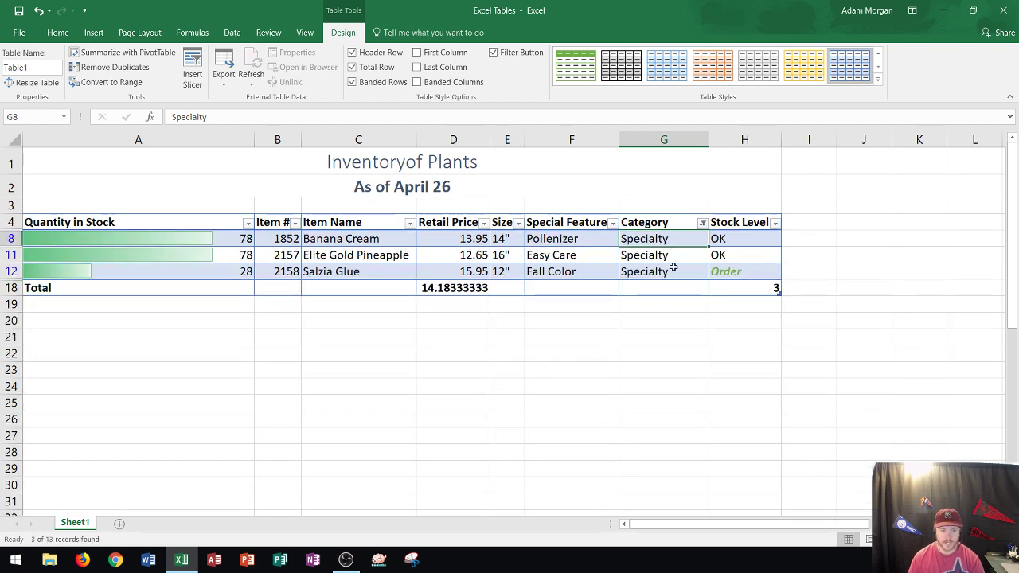
left_click(468, 288)
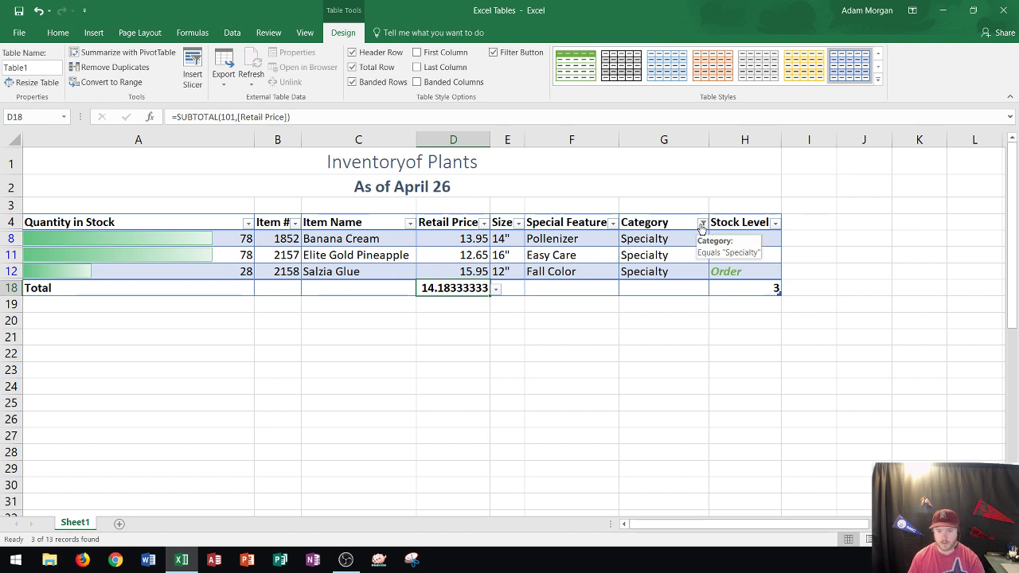
- Clear the Category filter to restore all 13 plants and the 16.03461538 average
left_click(701, 223)
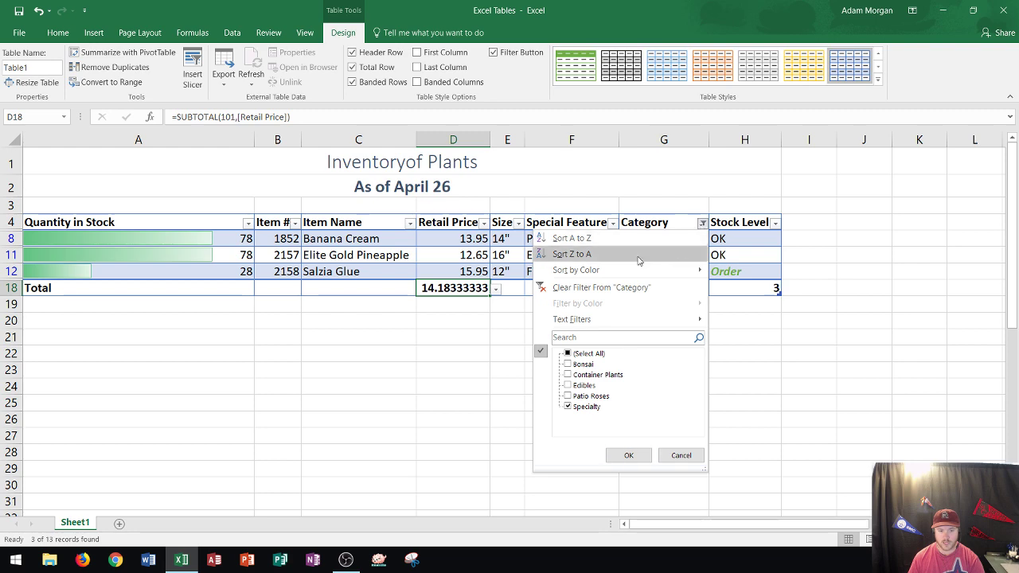
left_click(600, 287)
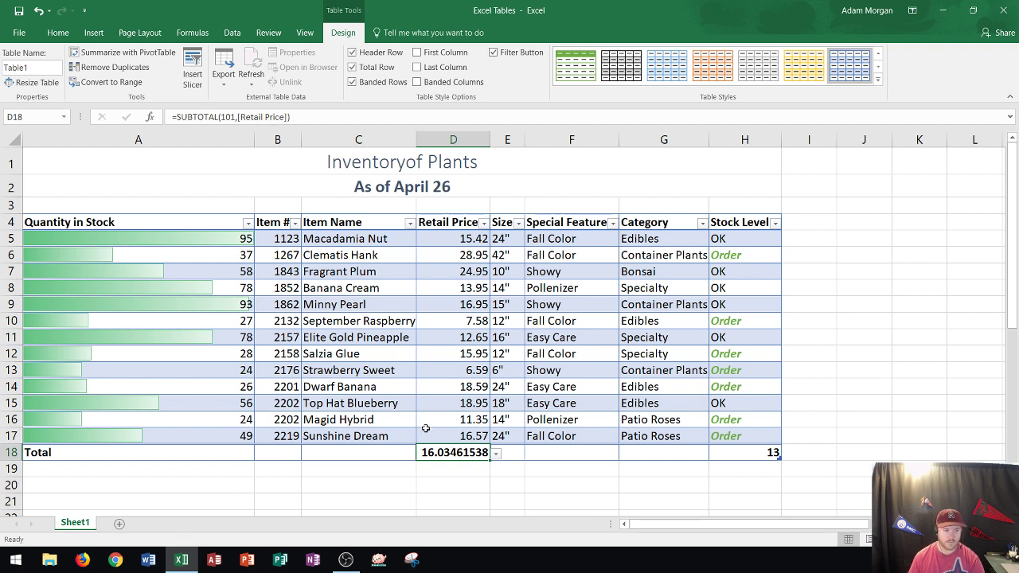
- Open and close the Item Name and Retail Price filter menus without changing the table
left_click(425, 336)
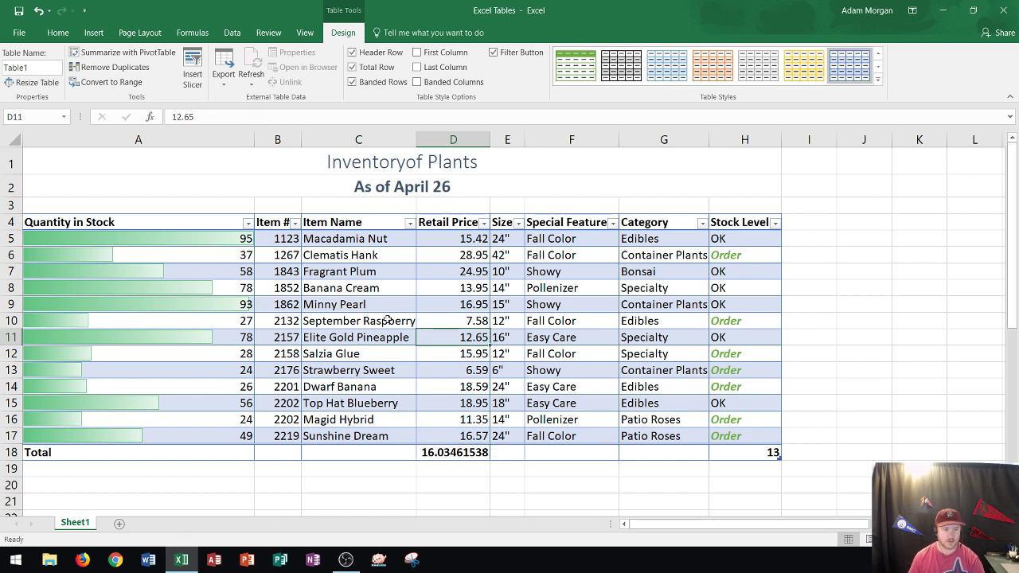
left_click(387, 317)
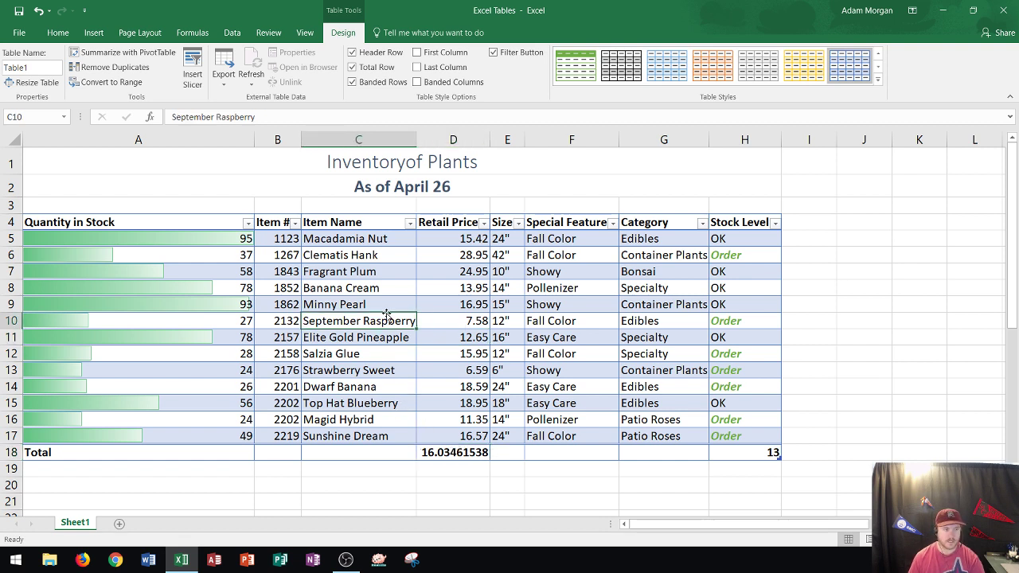
left_click(410, 225)
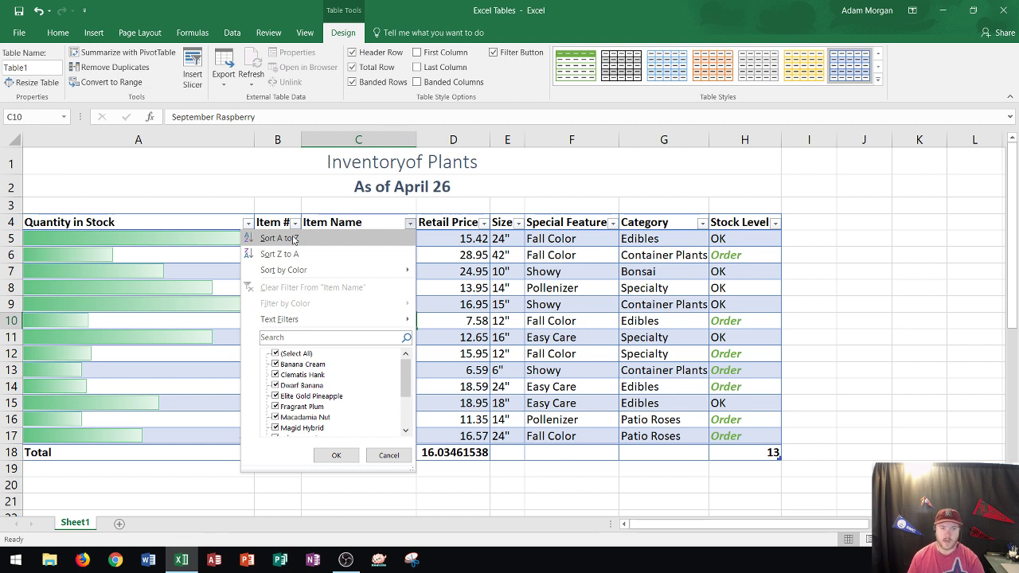
left_click(279, 238)
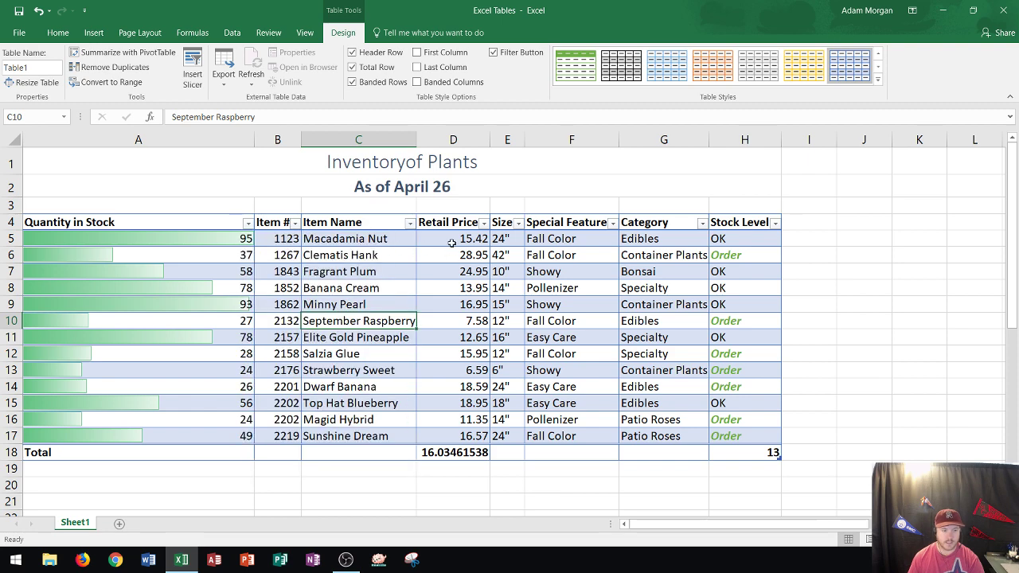
left_click(483, 224)
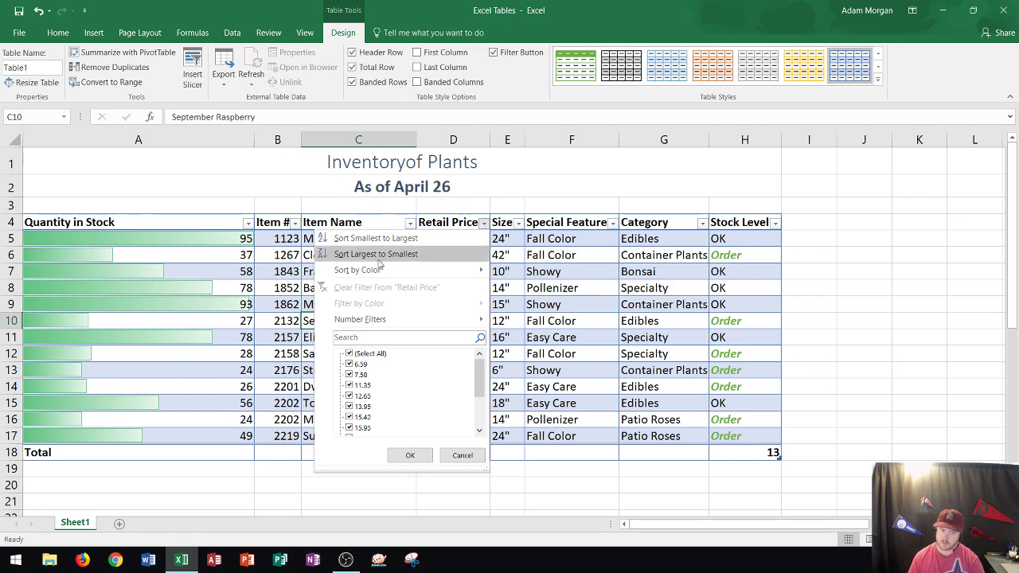
left_click(279, 258)
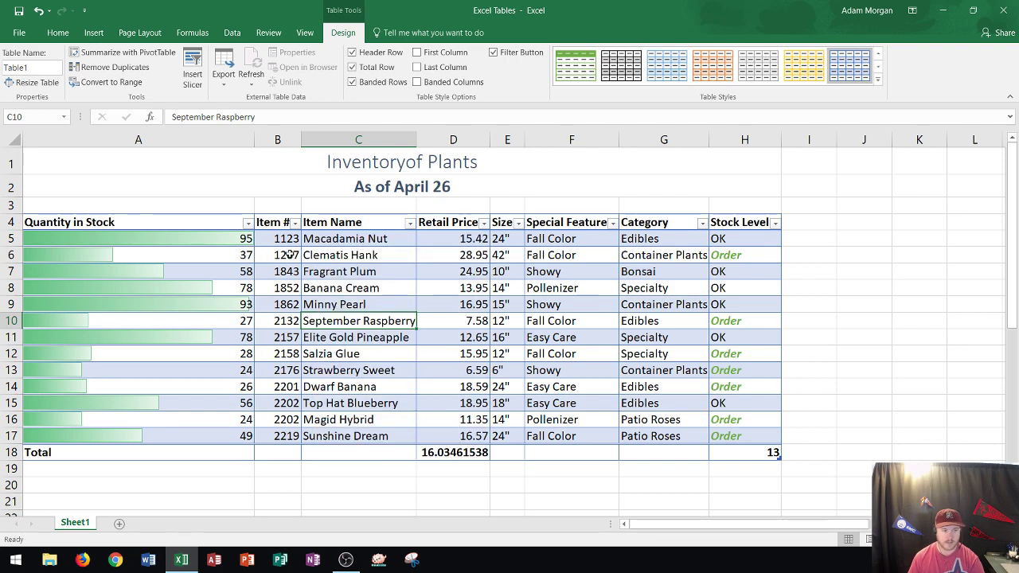
- Sort the table A to Z by Item Name, from Banana Cream to Top Hat Blueberry
left_click(410, 224)
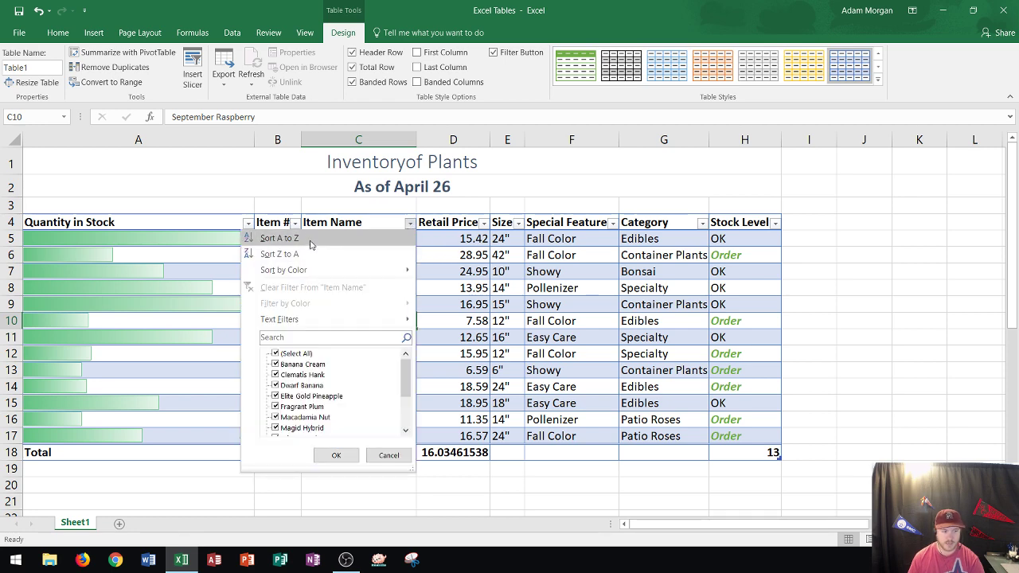
key("Escape")
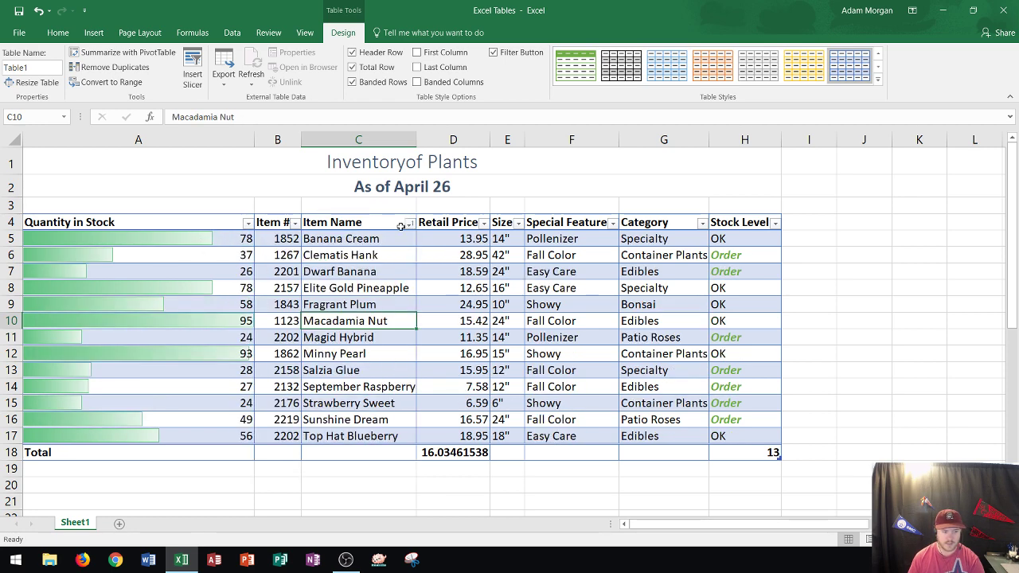
left_click(333, 243)
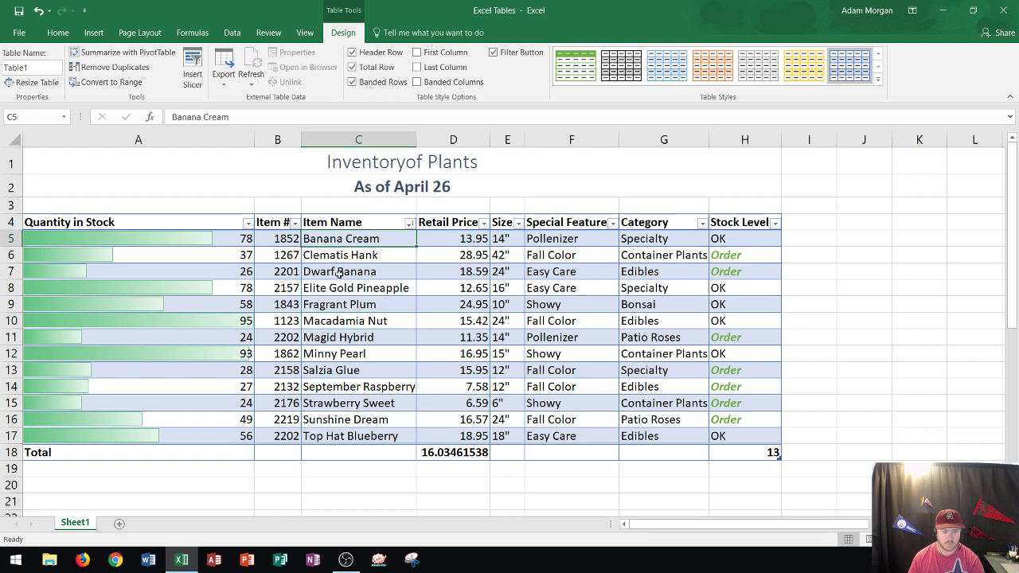
left_click(338, 436)
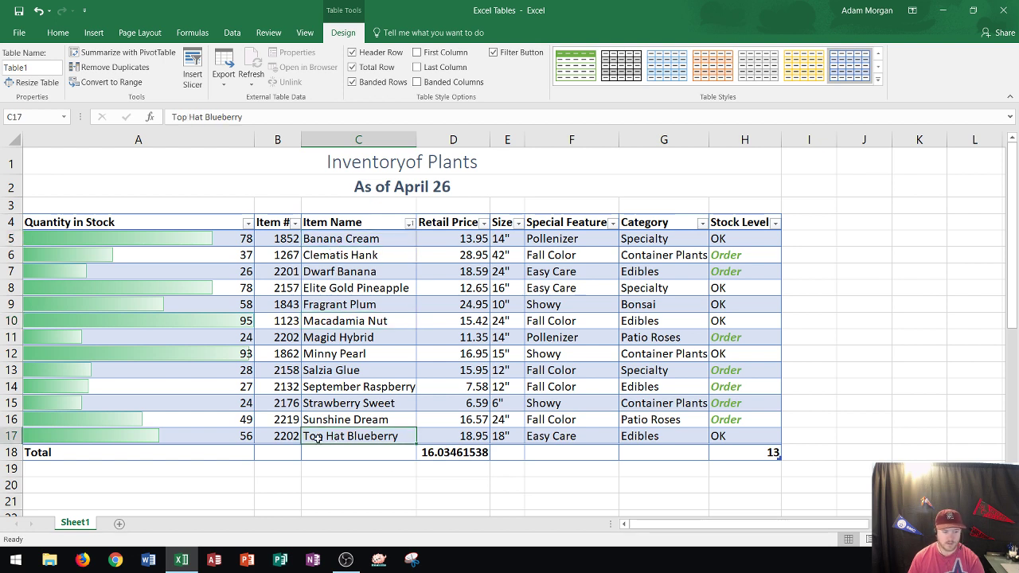